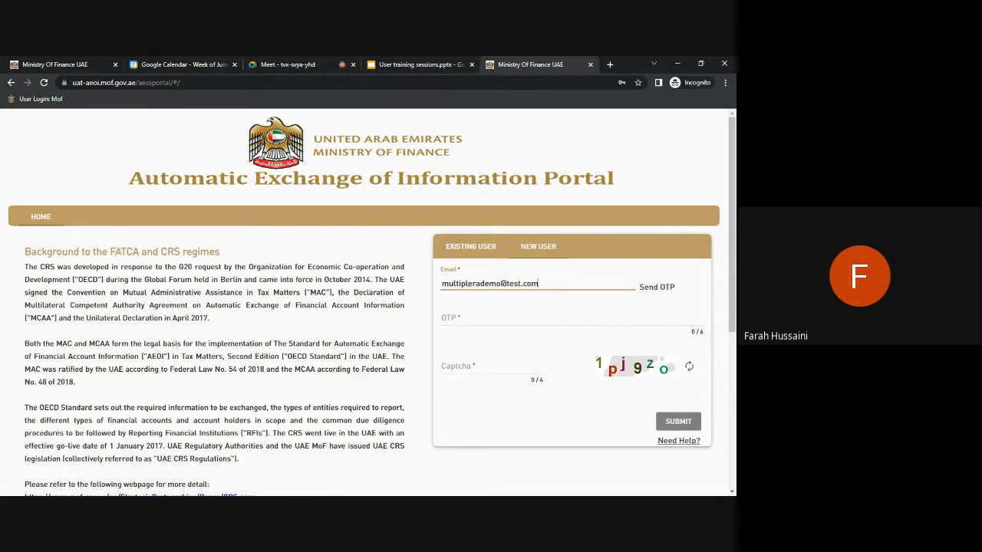
# Request the e-mail OTP, enter captcha 1pj9zo, and submit the sign-up details.
pyautogui.click(654, 288)
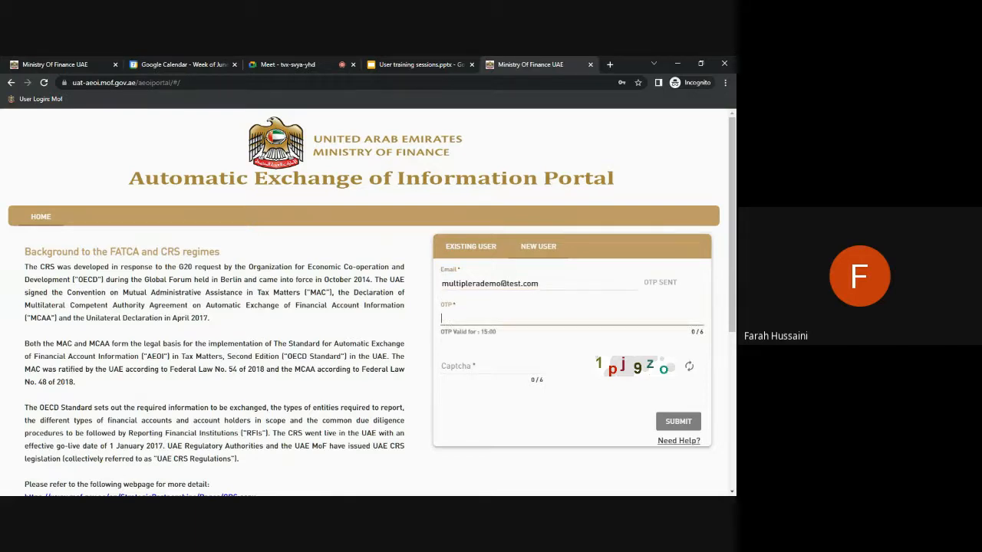
pyautogui.click(519, 359)
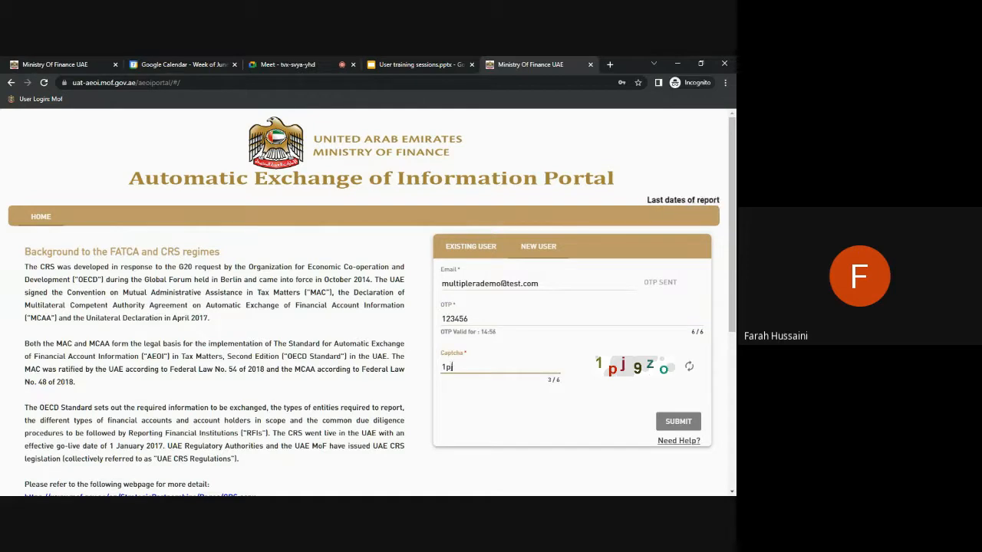
pyautogui.write('1pj9z')
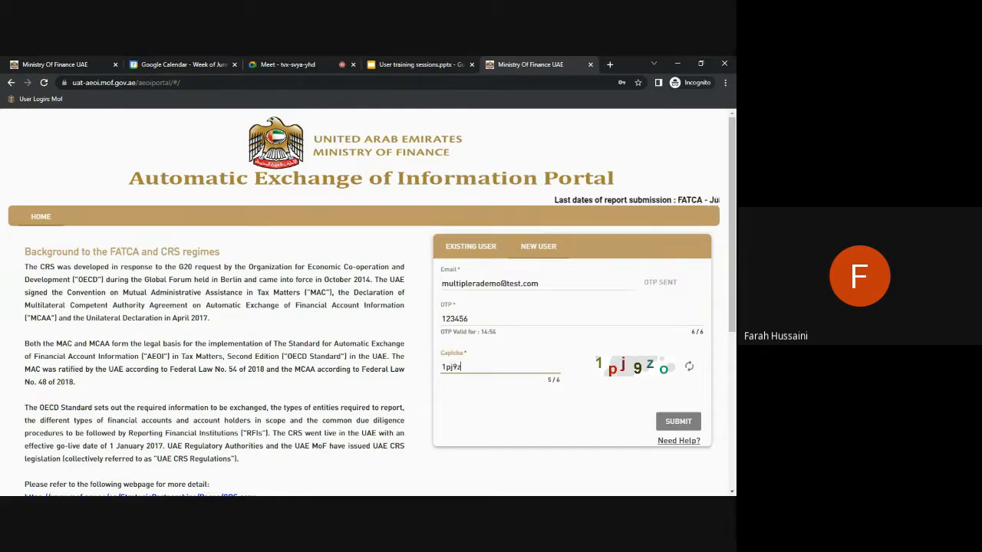
pyautogui.write('o')
pyautogui.click(678, 421)
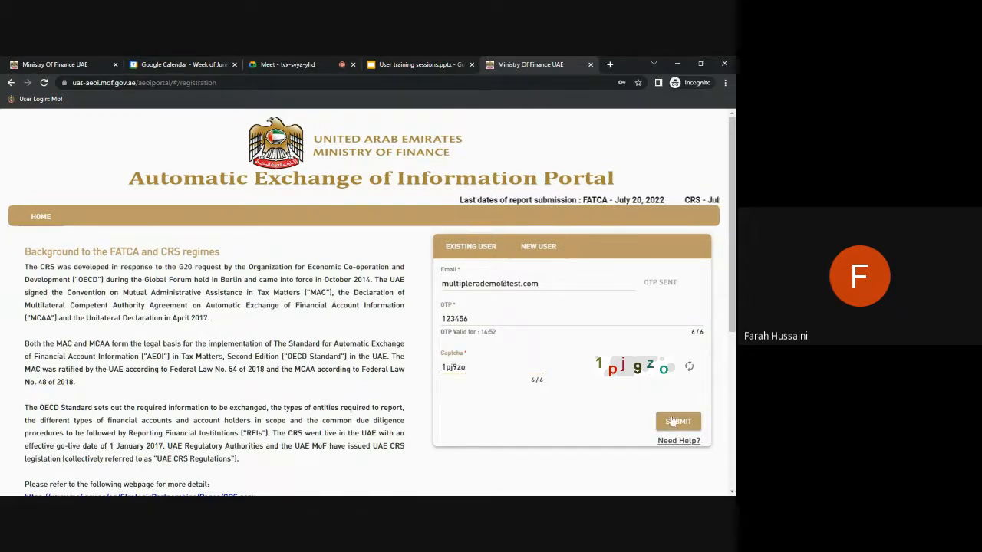
pyautogui.scroll(-8, 570, 317)
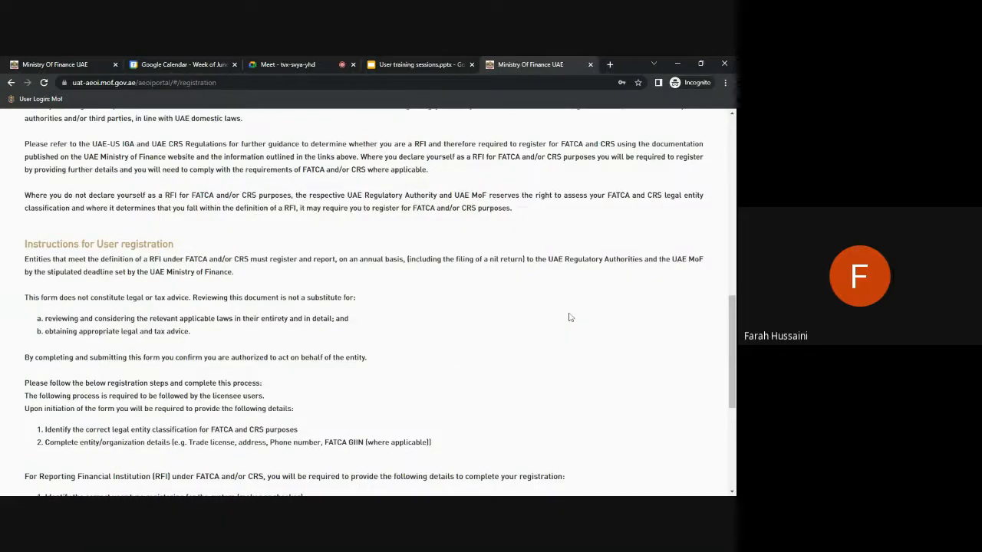
pyautogui.scroll(-5, 570, 316)
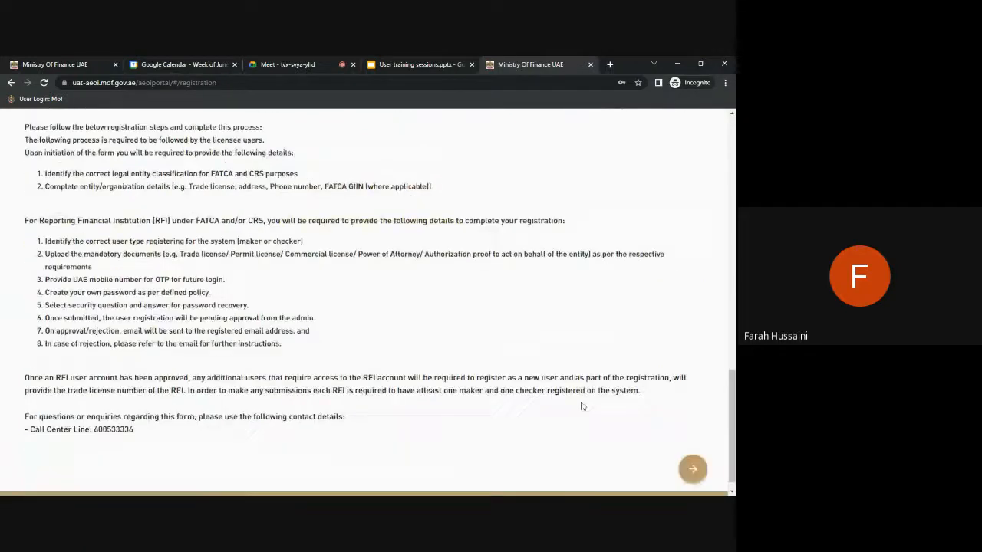
# Choose Single FI Registration as registration type and GIIN as identification type.
pyautogui.click(695, 473)
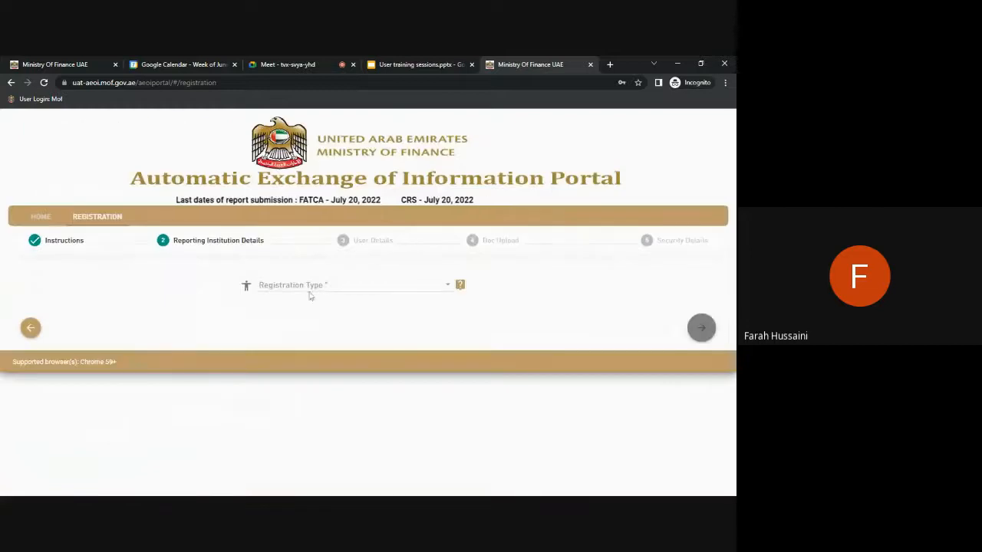
pyautogui.click(322, 288)
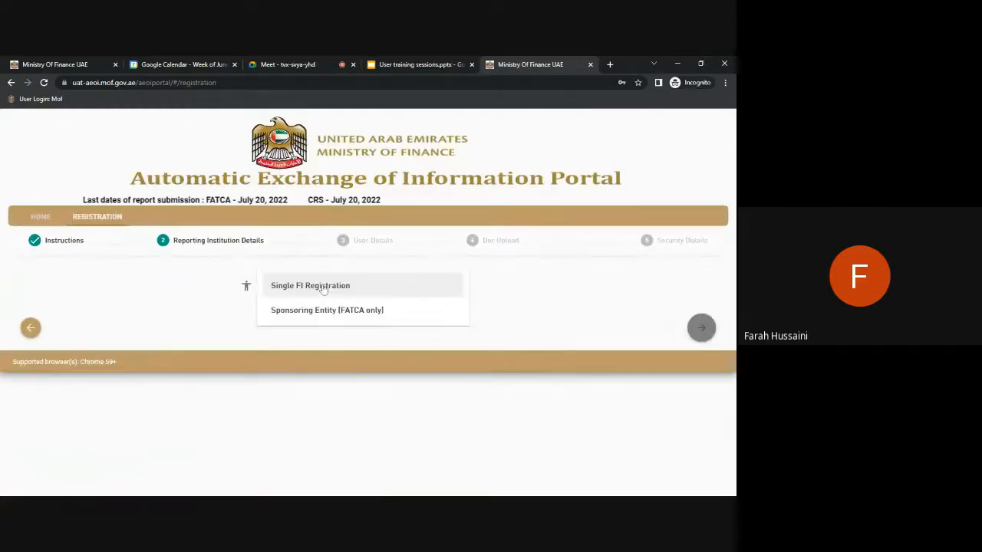
pyautogui.click(307, 284)
pyautogui.click(217, 330)
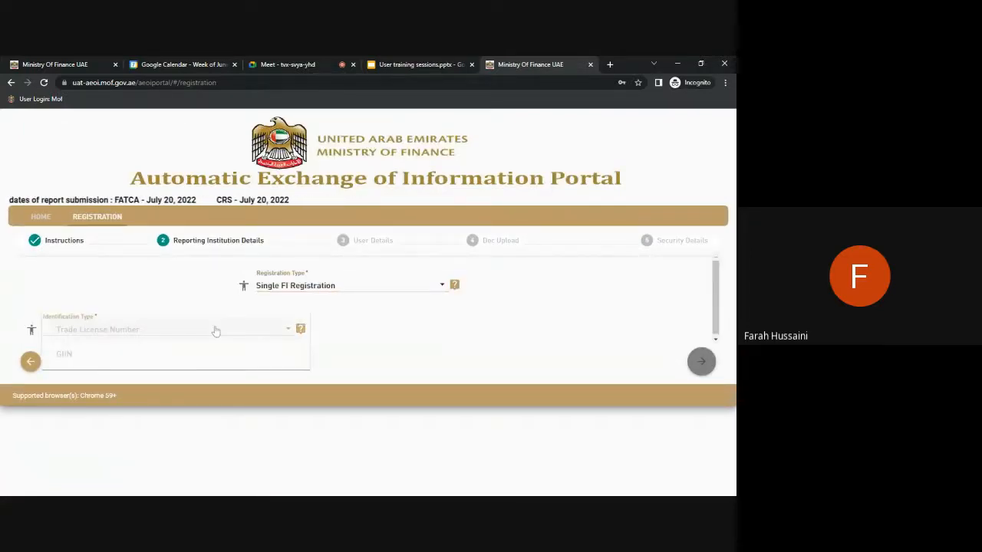
pyautogui.click(214, 356)
# Search GIIN 000000.00000.DS.102 and dismiss the 'Data not found' notice.
pyautogui.click(376, 330)
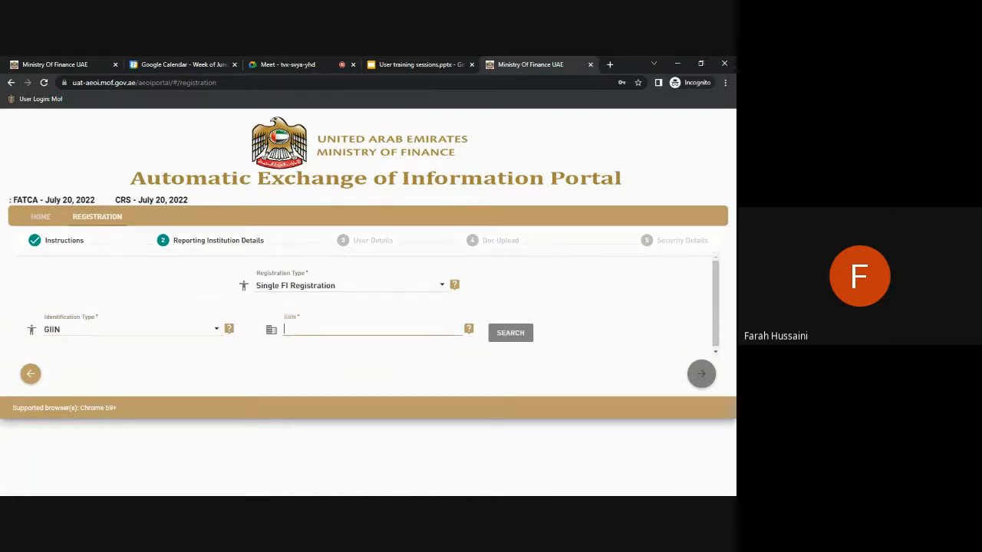
pyautogui.write('000000.00000.DS.102')
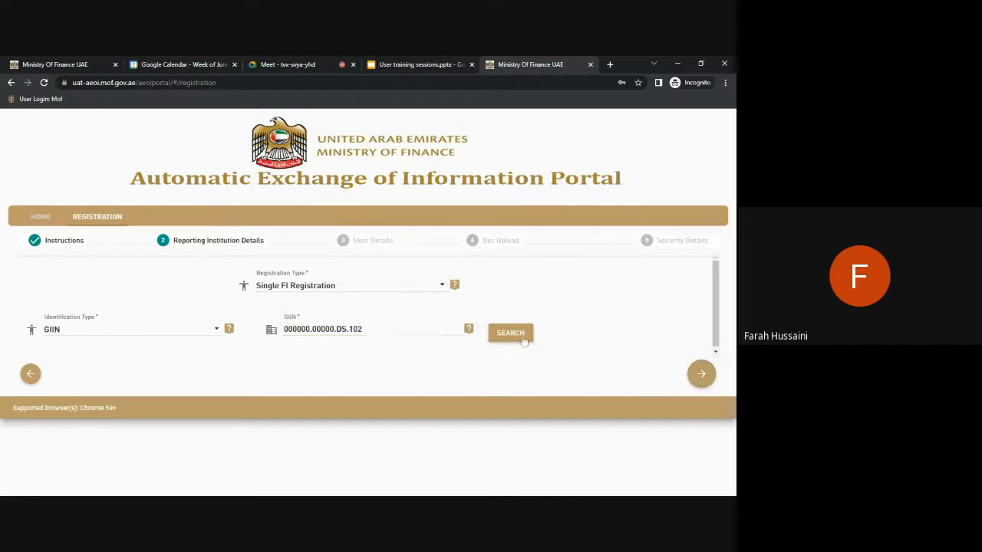
pyautogui.click(510, 333)
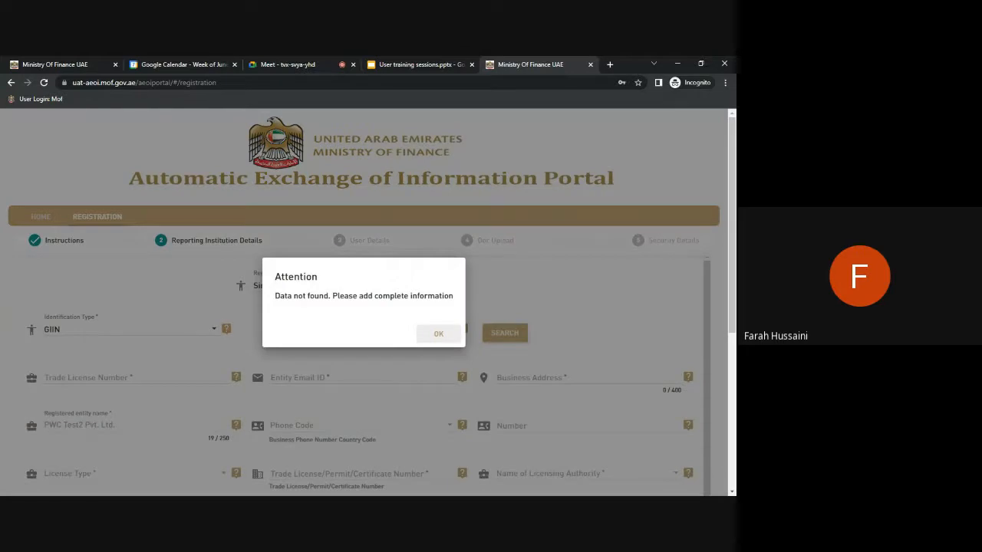
pyautogui.click(438, 333)
pyautogui.click(46, 376)
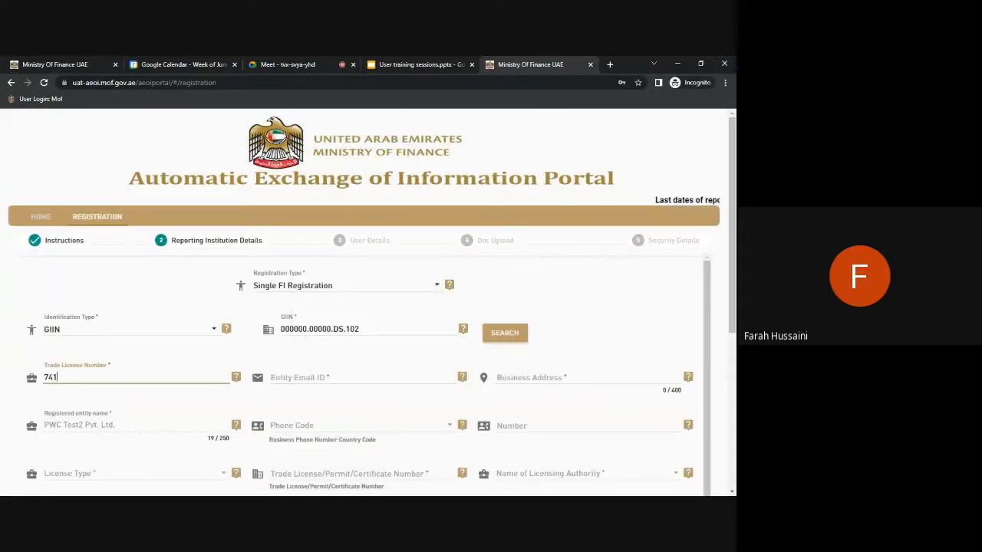
pyautogui.click(270, 379)
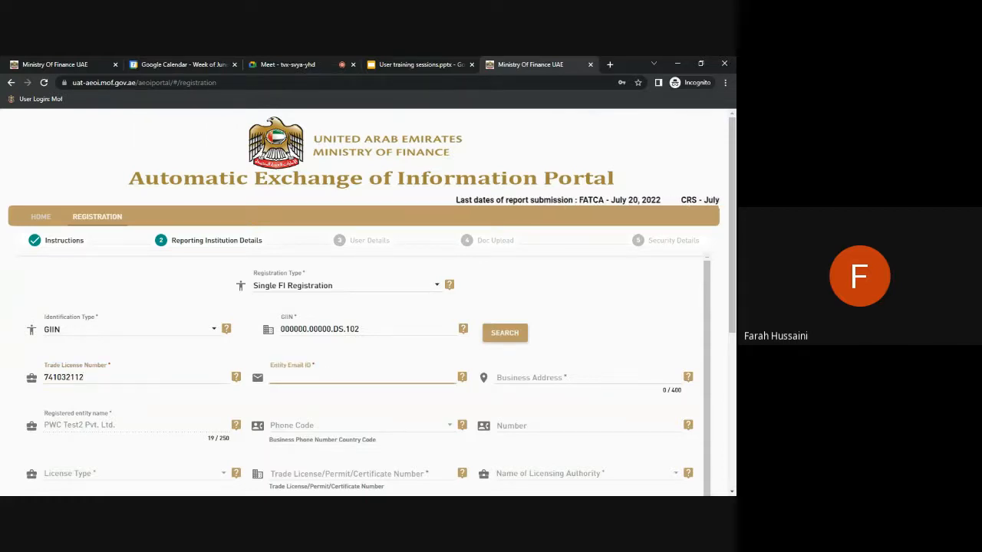
pyautogui.write('multi')
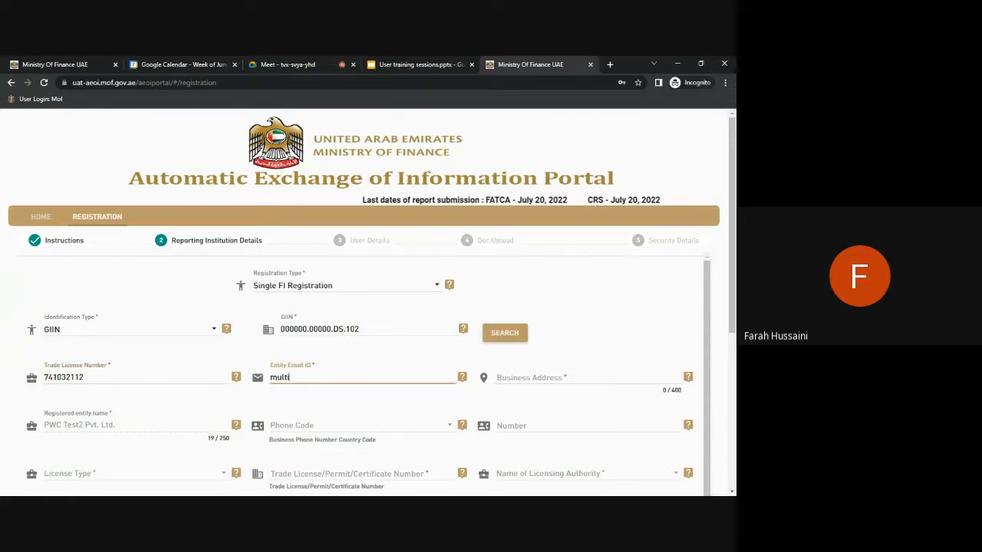
pyautogui.write('pler')
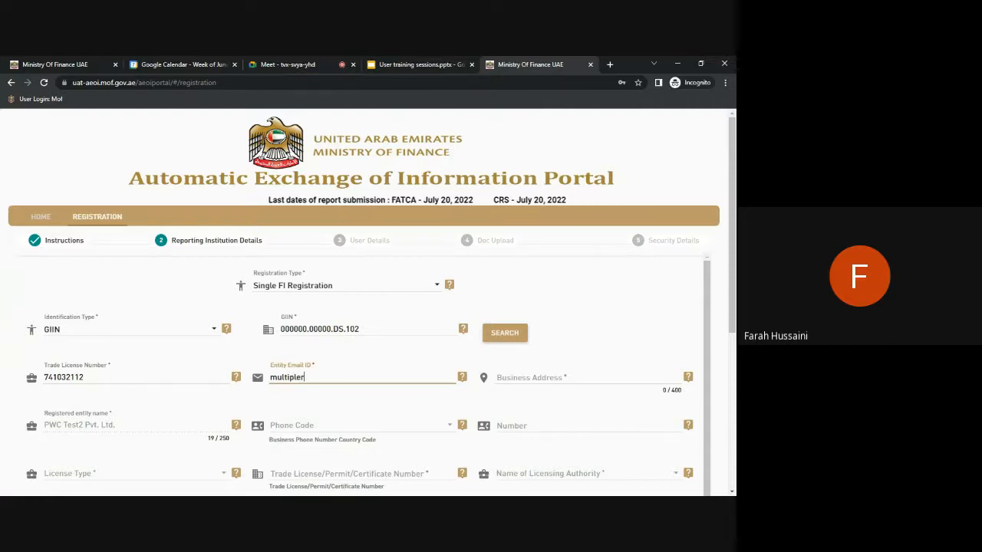
pyautogui.write('ademo@')
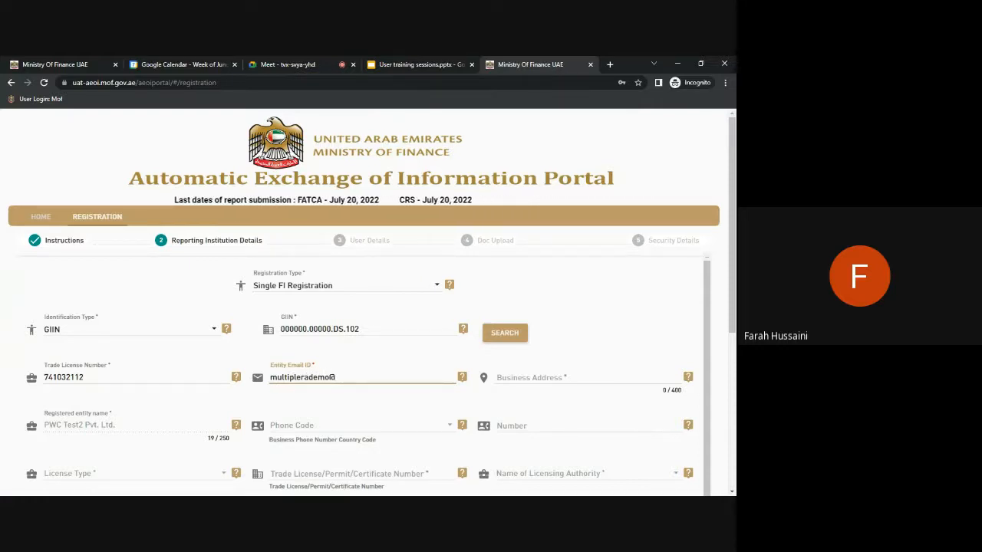
pyautogui.write('test.com')
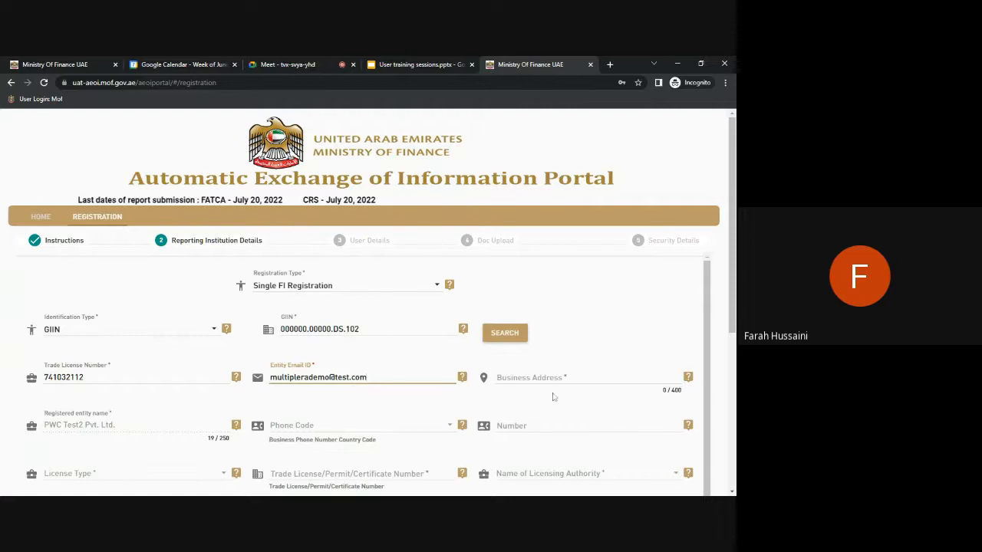
pyautogui.click(587, 377)
pyautogui.write('RFI')
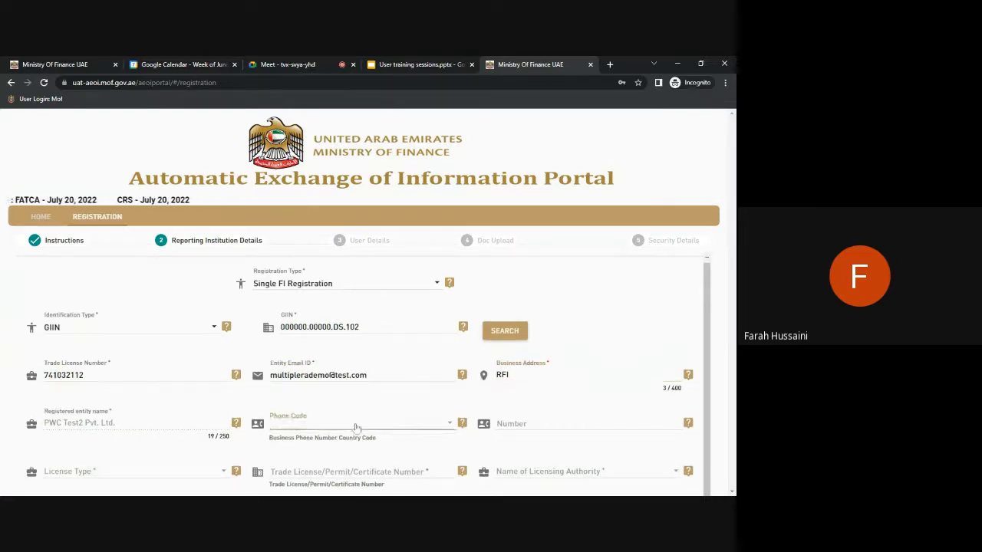
# Set the phone country code to AE +971 for the business phone number.
pyautogui.click(353, 427)
pyautogui.click(342, 405)
pyautogui.click(588, 424)
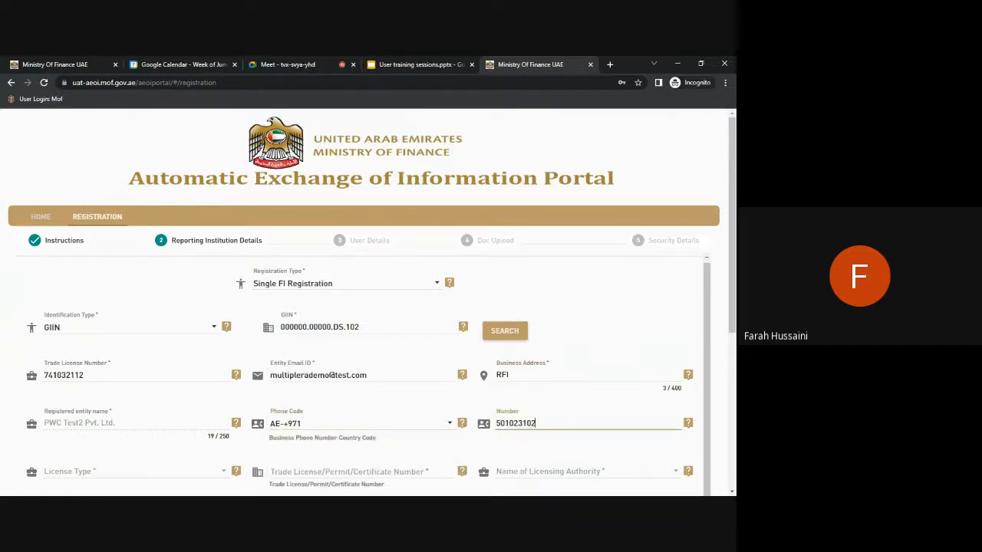
pyautogui.scroll(-1, 185, 388)
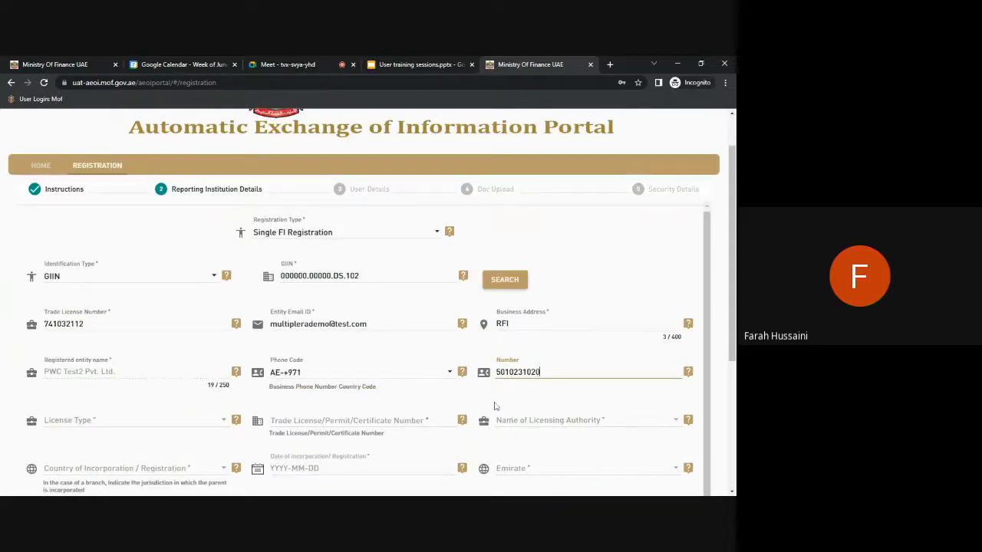
pyautogui.click(164, 434)
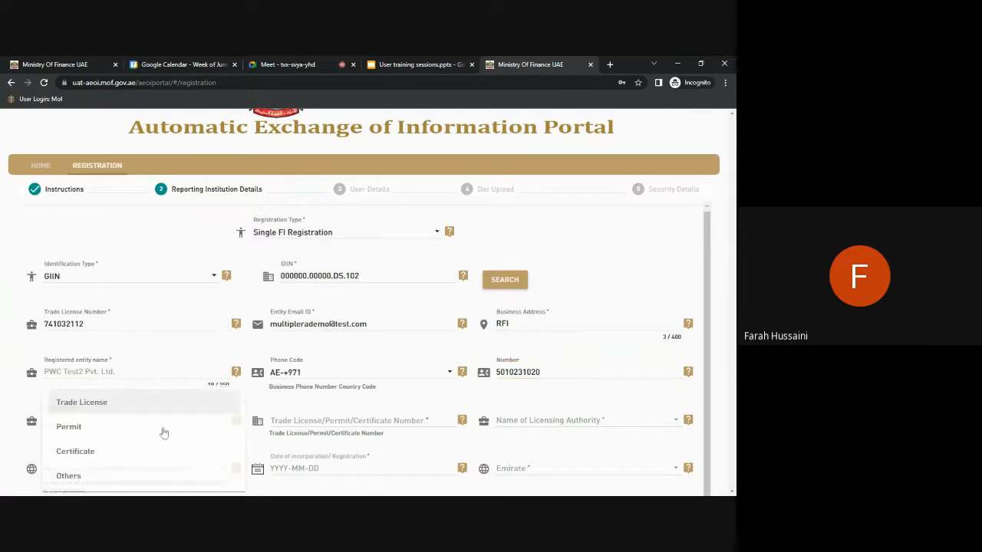
pyautogui.click(122, 398)
pyautogui.doubleClick(70, 324)
pyautogui.hotkey('ctrl', 'c')
pyautogui.click(345, 421)
pyautogui.hotkey('ctrl', 'v')
pyautogui.scroll(-1, 345, 420)
# Choose Central Bank as the licensing authority.
pyautogui.click(565, 371)
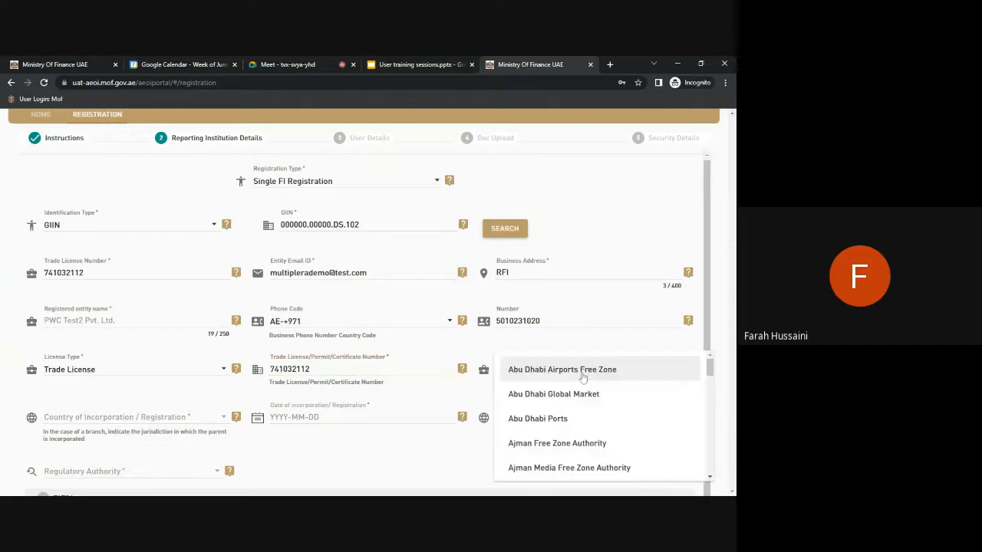
pyautogui.scroll(-3, 585, 401)
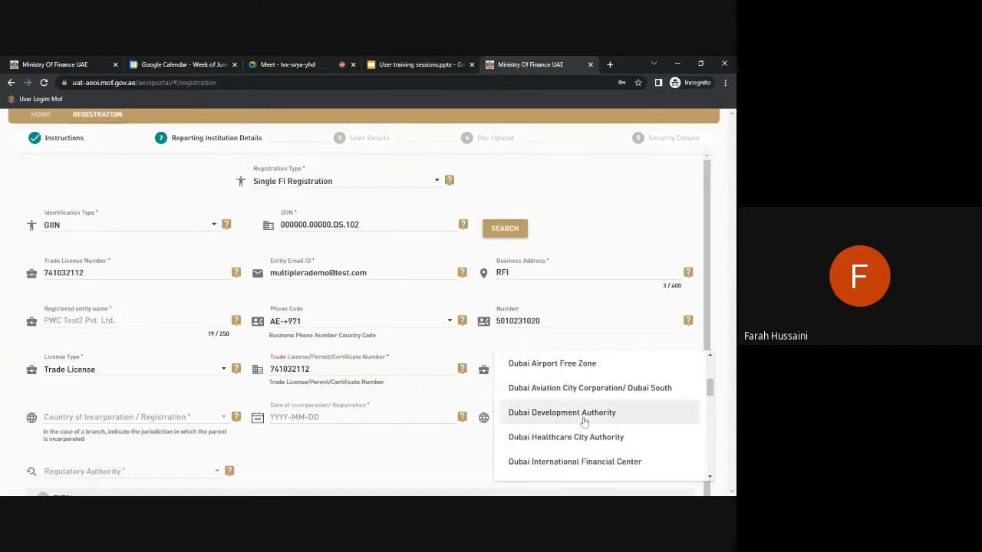
pyautogui.scroll(-5, 584, 422)
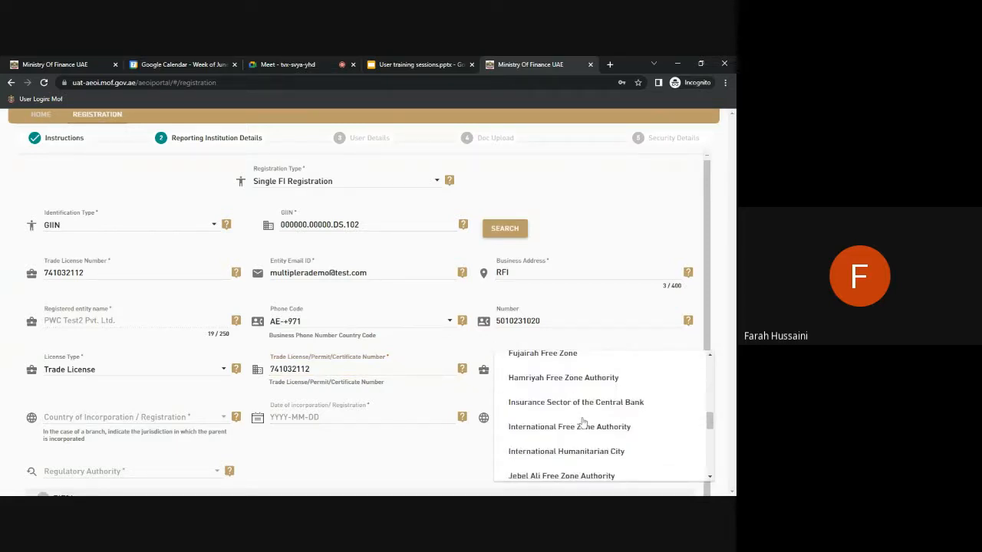
pyautogui.scroll(2, 583, 423)
pyautogui.scroll(3, 583, 421)
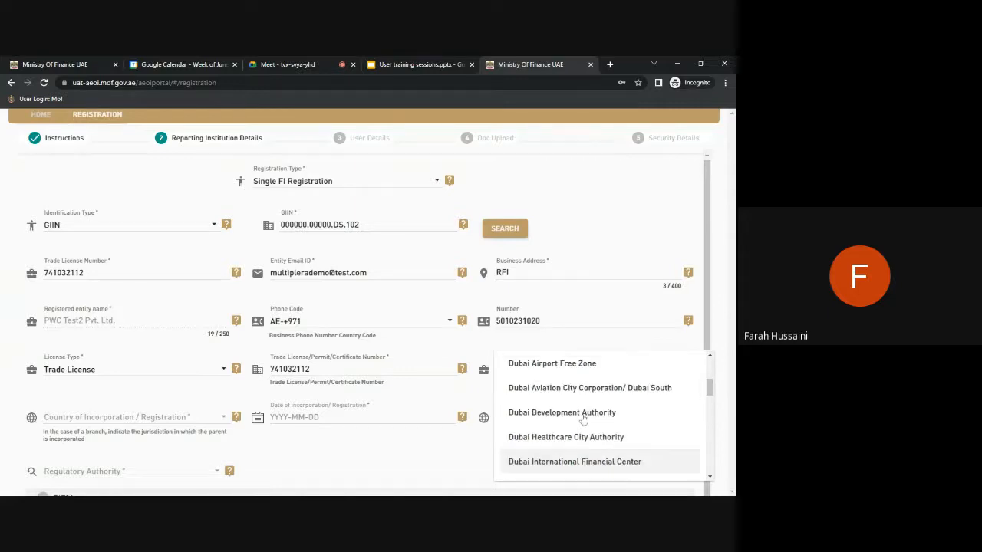
pyautogui.scroll(2, 568, 419)
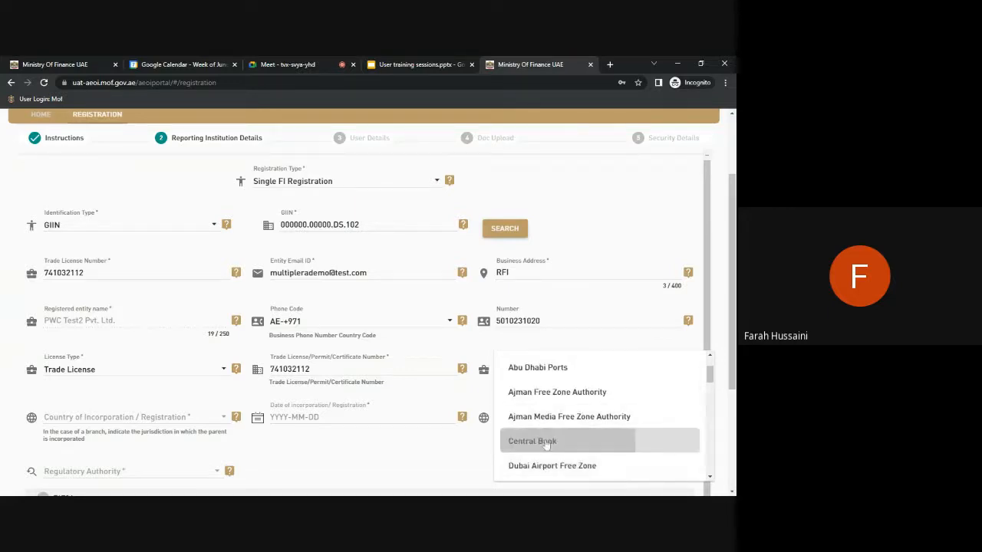
pyautogui.click(573, 441)
# Set incorporation country United Arab Emirates, emirate ABU DHABI, and regulatory authority Central Bank.
pyautogui.click(105, 421)
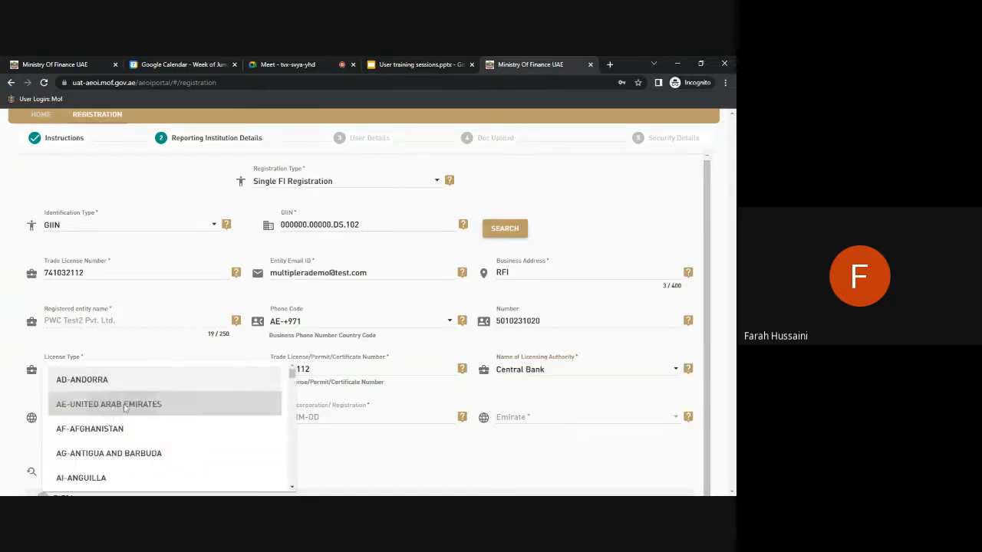
pyautogui.click(126, 402)
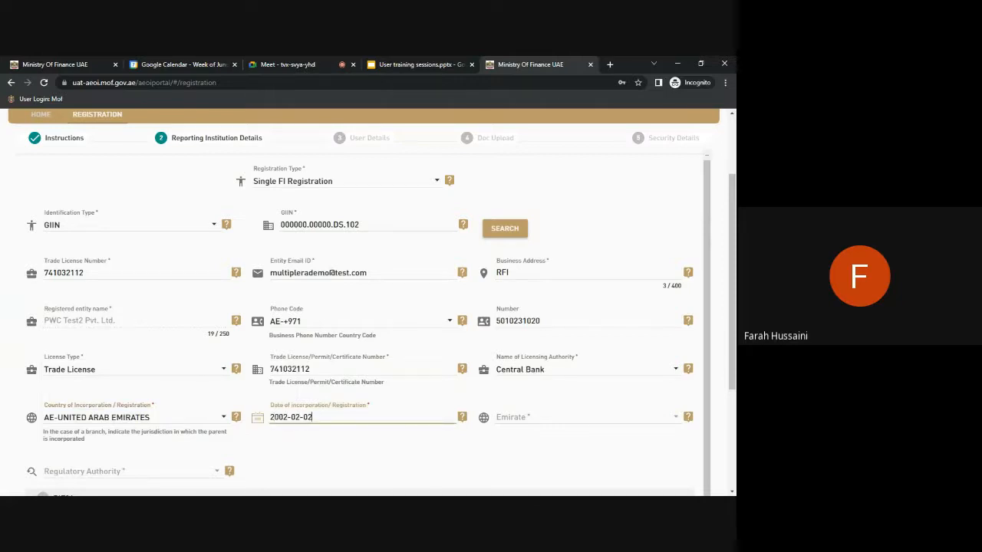
pyautogui.click(535, 416)
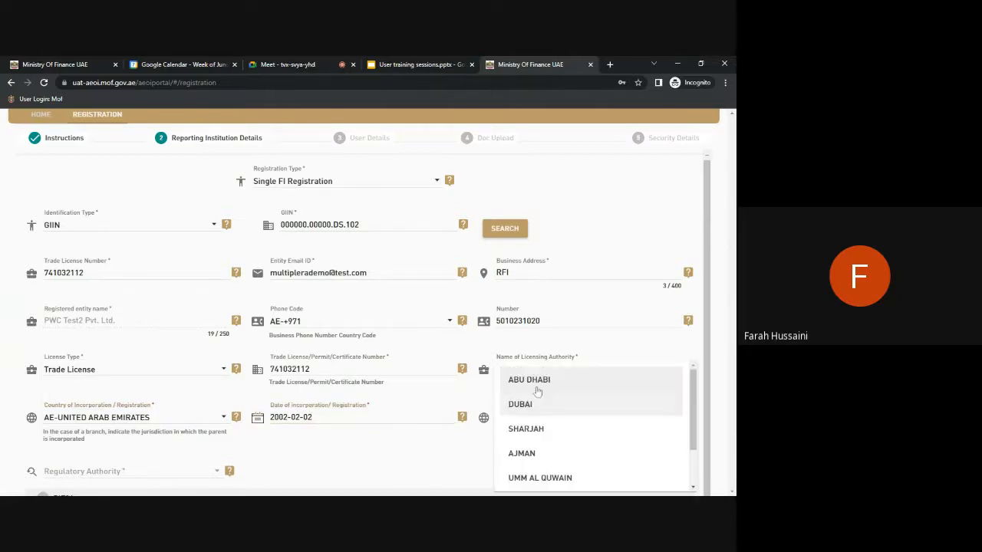
pyautogui.click(528, 377)
pyautogui.scroll(-1, 303, 409)
pyautogui.scroll(-2, 303, 409)
pyautogui.click(139, 315)
pyautogui.click(100, 321)
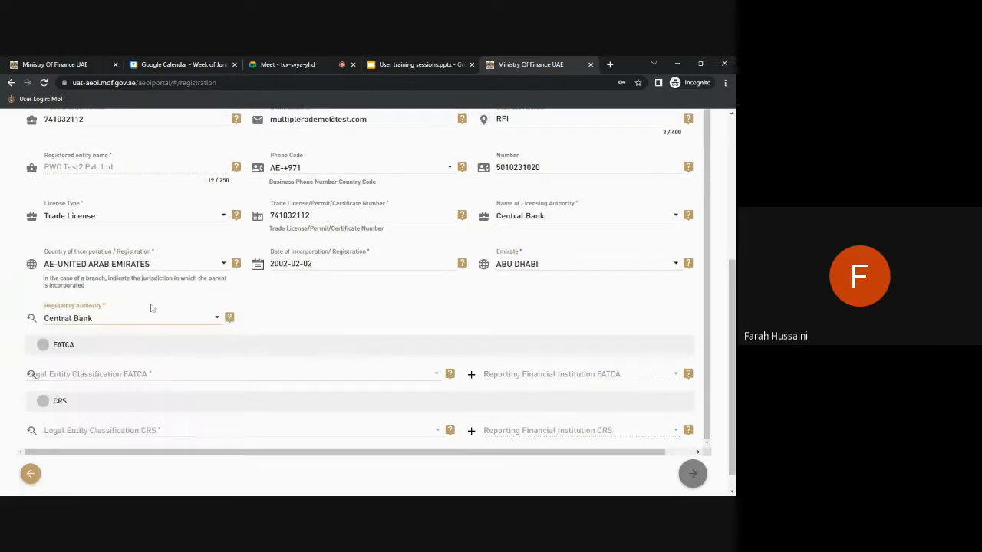
# Classify FATCA as Reporting Financial Institution, Depository Institution, with filer category Reporting Model 1 FFI.
pyautogui.scroll(-1, 433, 317)
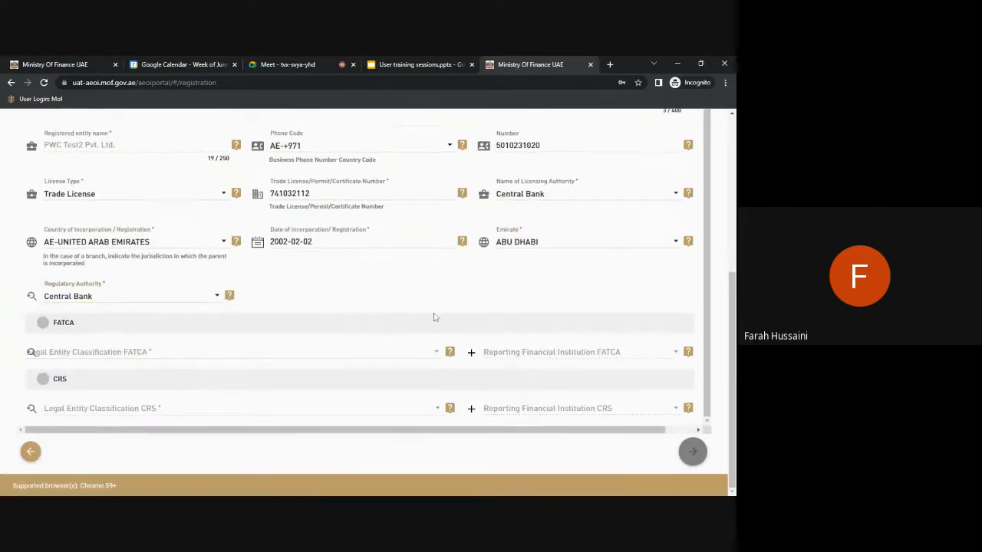
pyautogui.click(331, 359)
pyautogui.click(331, 357)
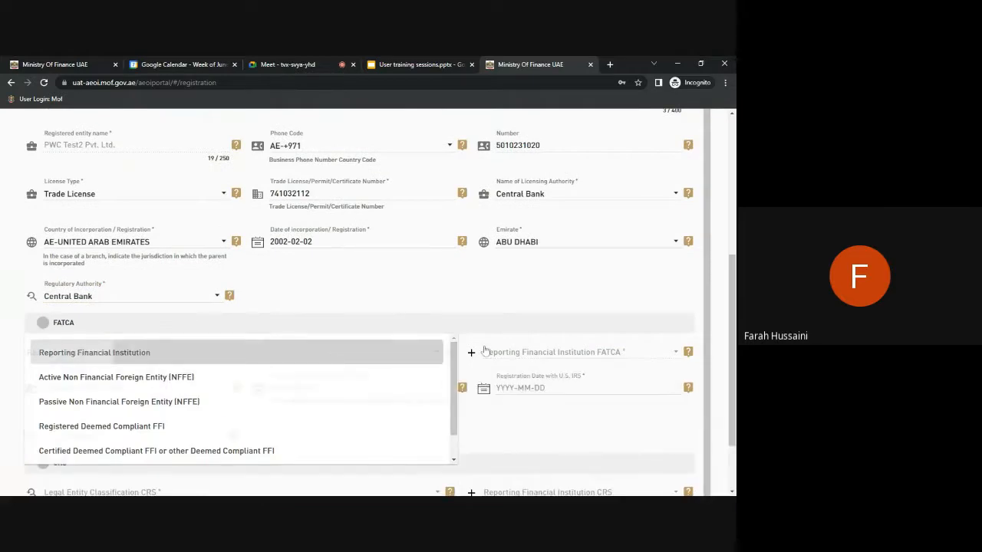
pyautogui.click(553, 359)
pyautogui.click(553, 359)
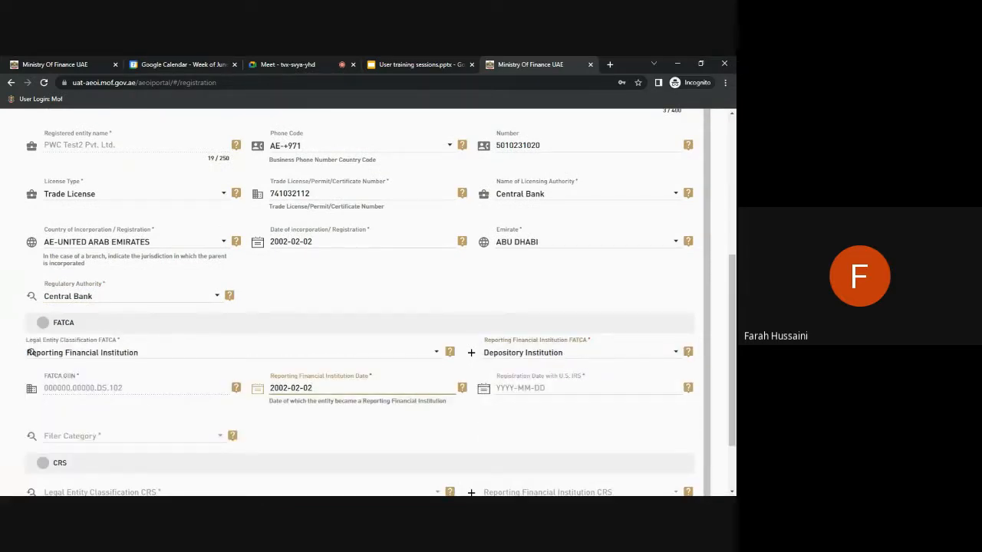
pyautogui.press('Tab')
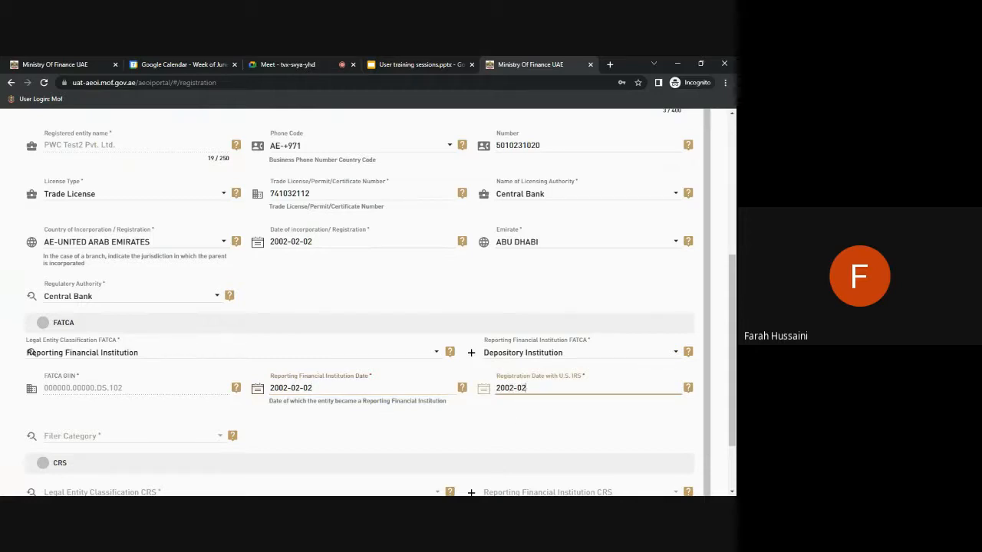
pyautogui.click(164, 437)
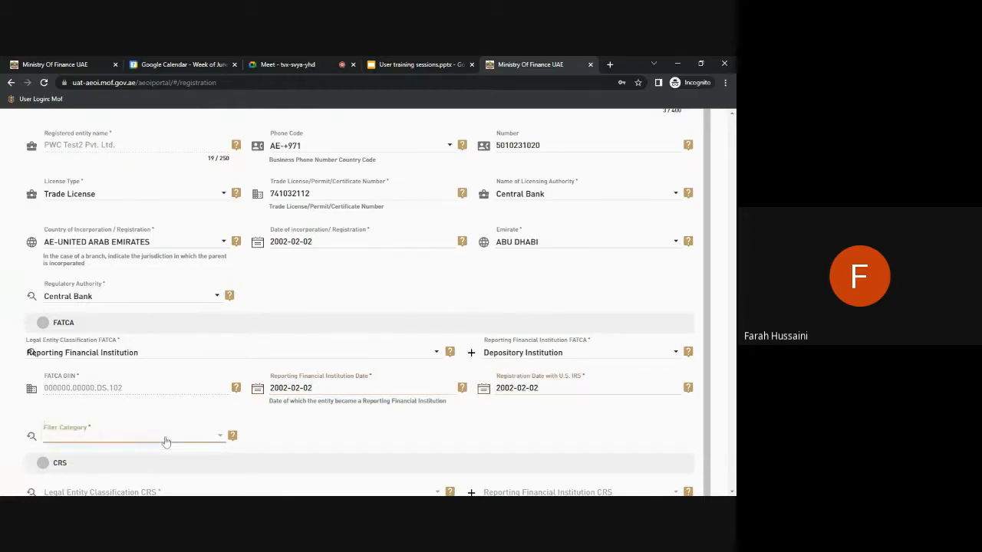
pyautogui.click(164, 438)
# Classify CRS as Reporting Financial Institution, Depository Institution.
pyautogui.click(300, 408)
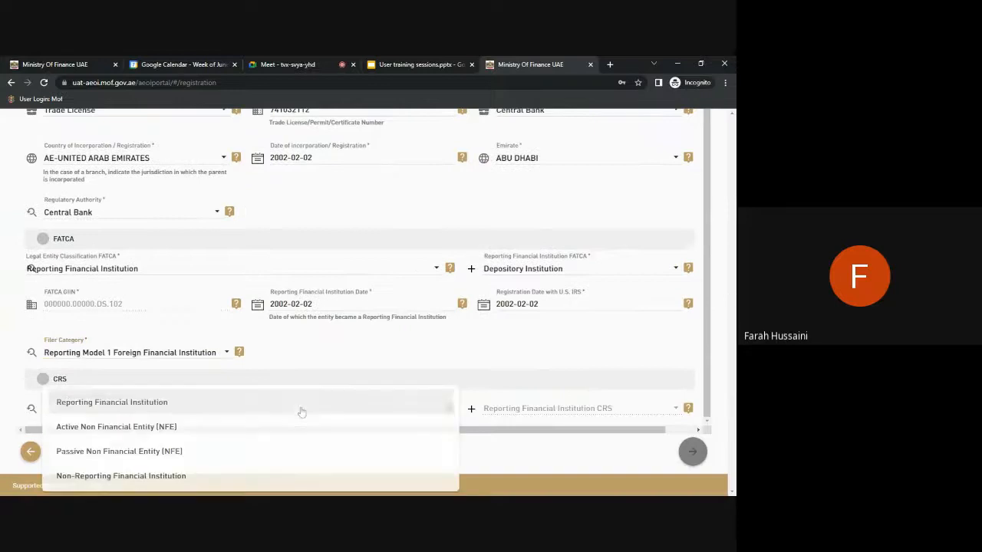
pyautogui.click(300, 401)
pyautogui.click(527, 413)
pyautogui.click(536, 403)
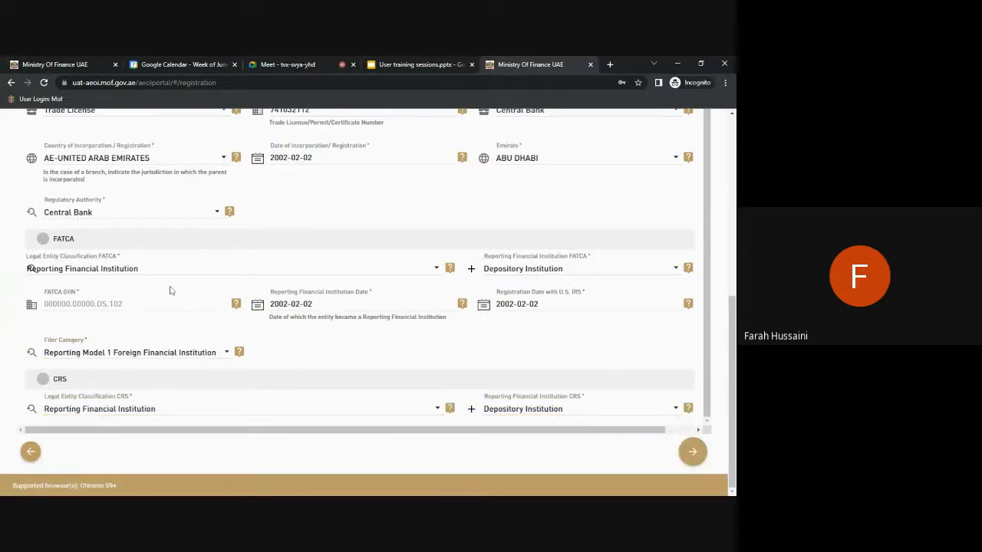
# Enter prefix Mr., the user's first and last name, and their mobile number.
pyautogui.click(693, 451)
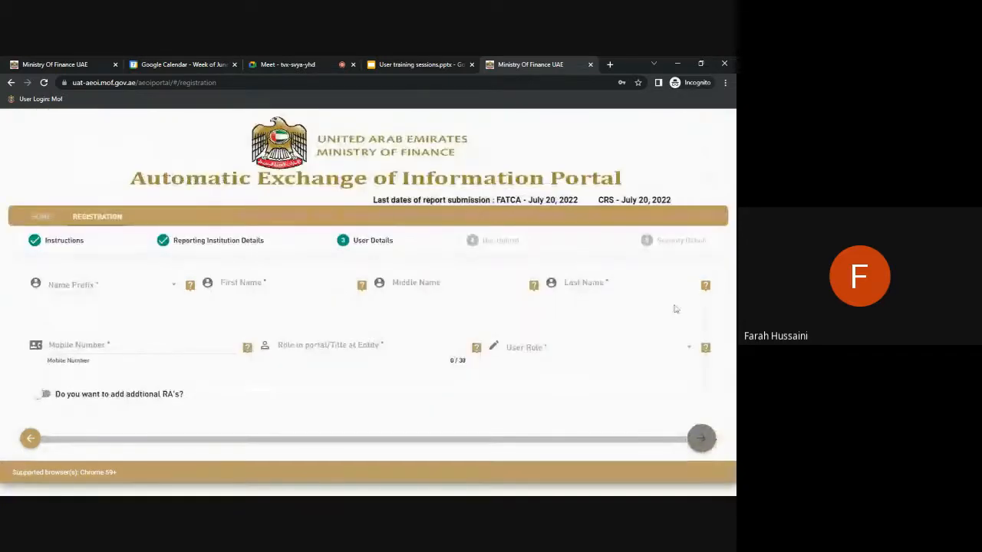
pyautogui.click(80, 292)
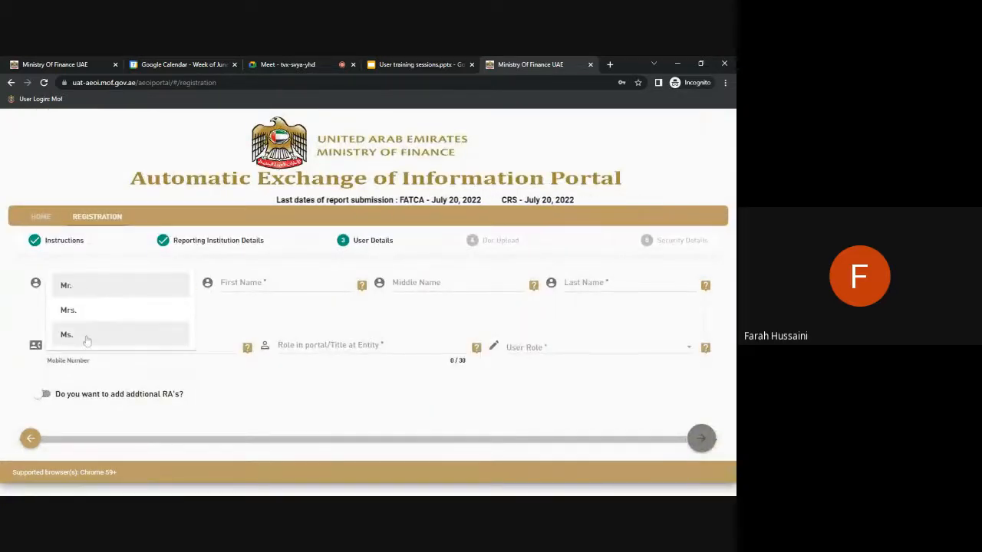
pyautogui.click(73, 284)
pyautogui.press('Tab')
pyautogui.write('Adam')
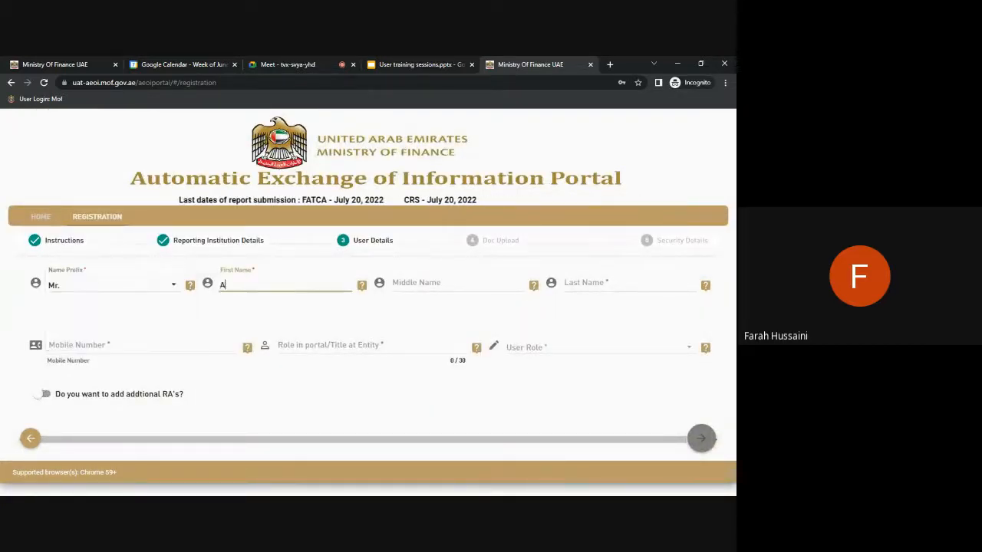
pyautogui.press('Tab')
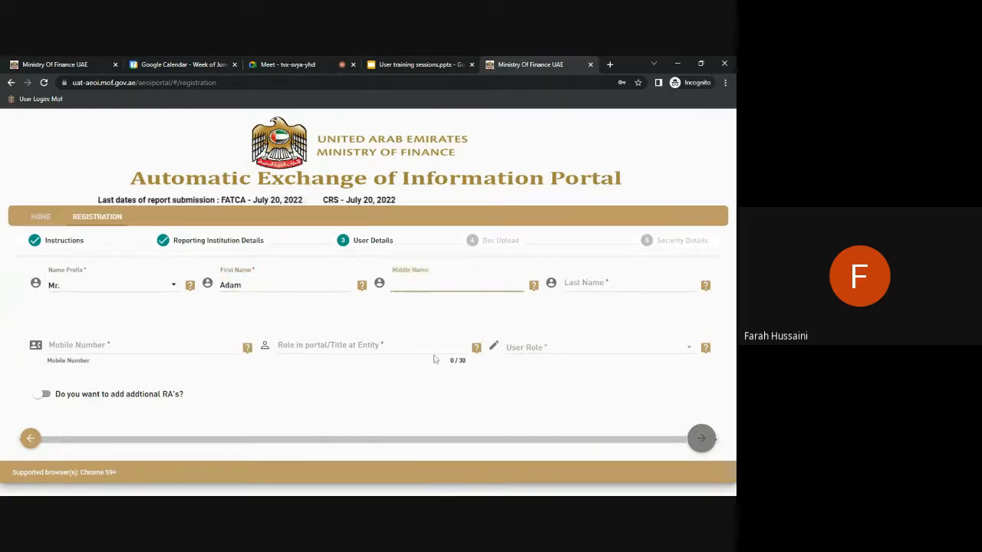
pyautogui.click(640, 283)
pyautogui.write('Smith')
pyautogui.press('Tab')
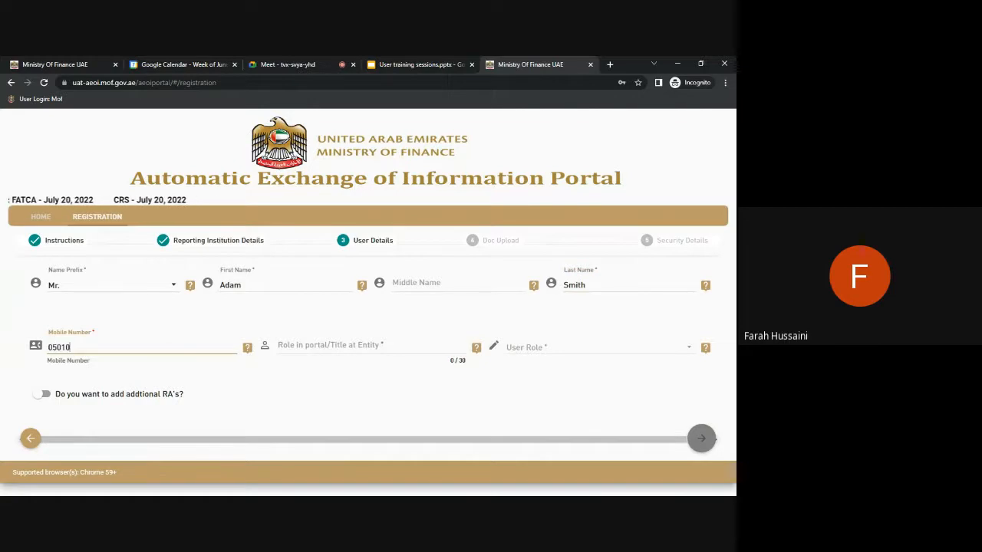
# Set the user role to Checker.
pyautogui.click(287, 347)
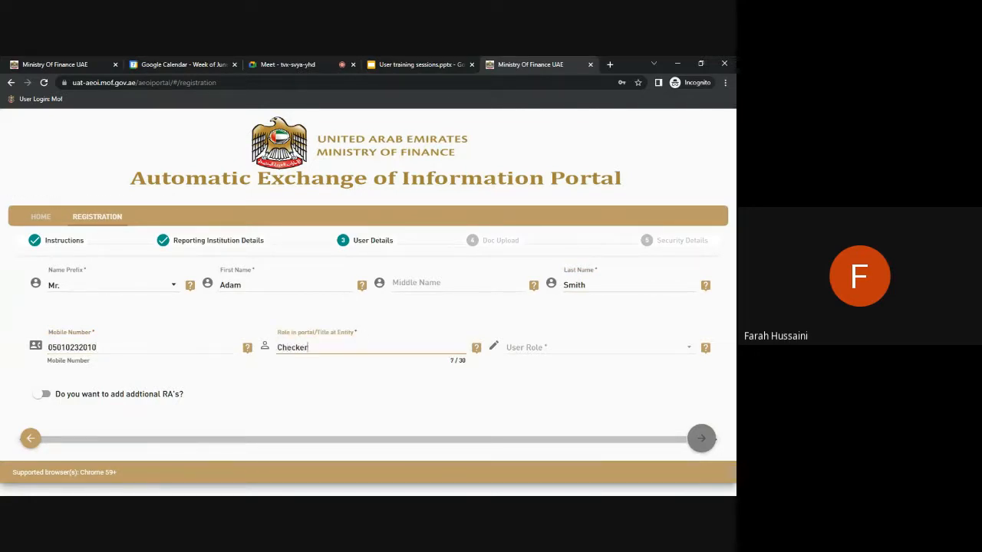
pyautogui.click(580, 351)
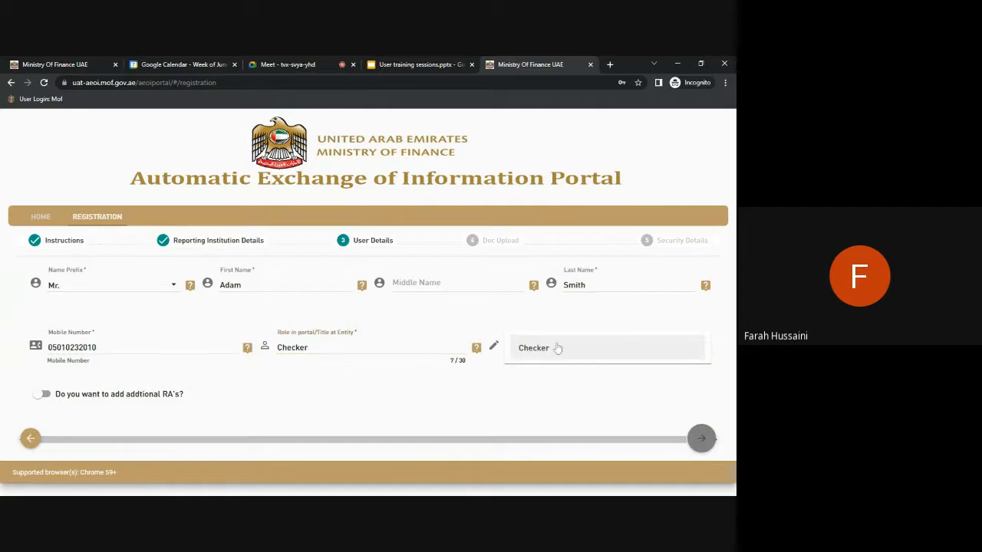
pyautogui.click(546, 356)
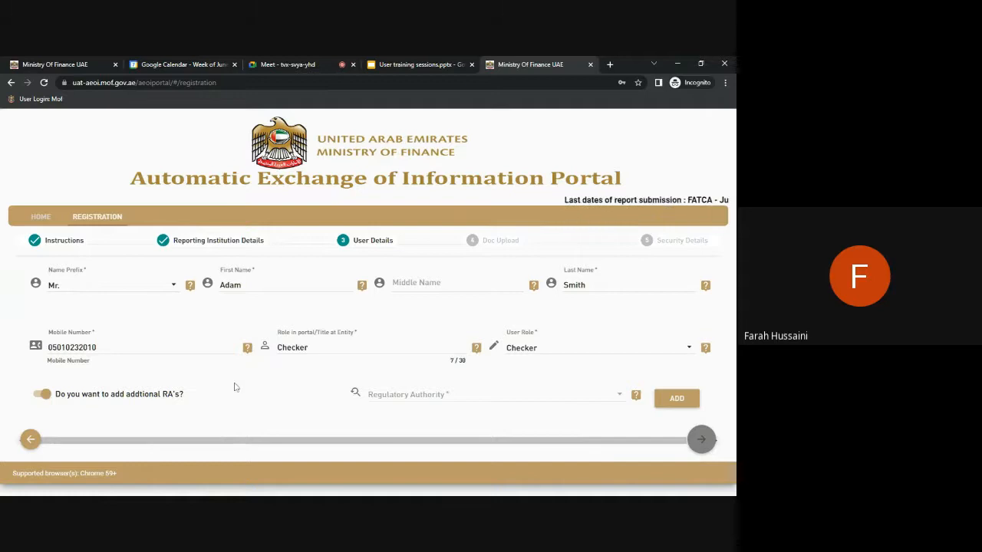
# Add Security and Commodities Authority as an additional regulatory authority.
pyautogui.click(409, 393)
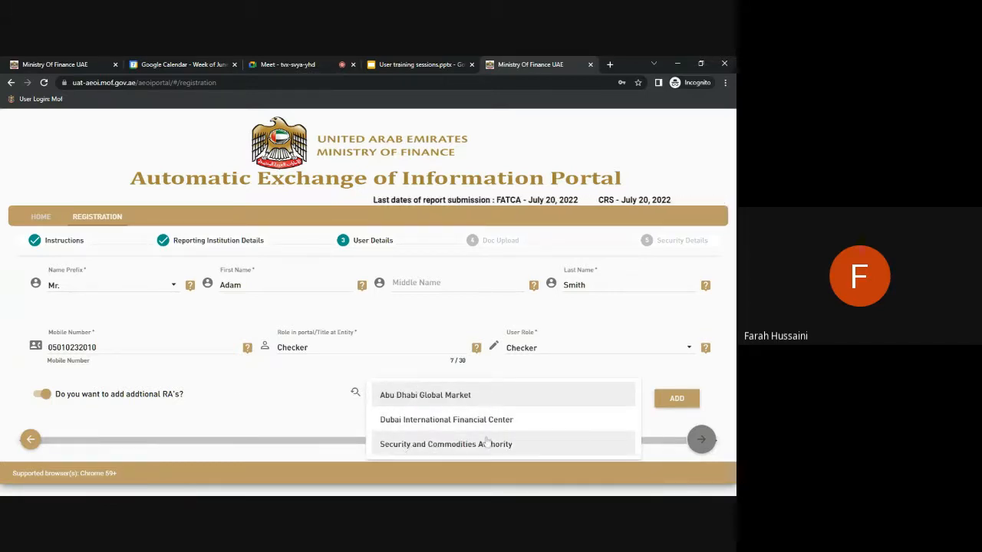
pyautogui.click(516, 446)
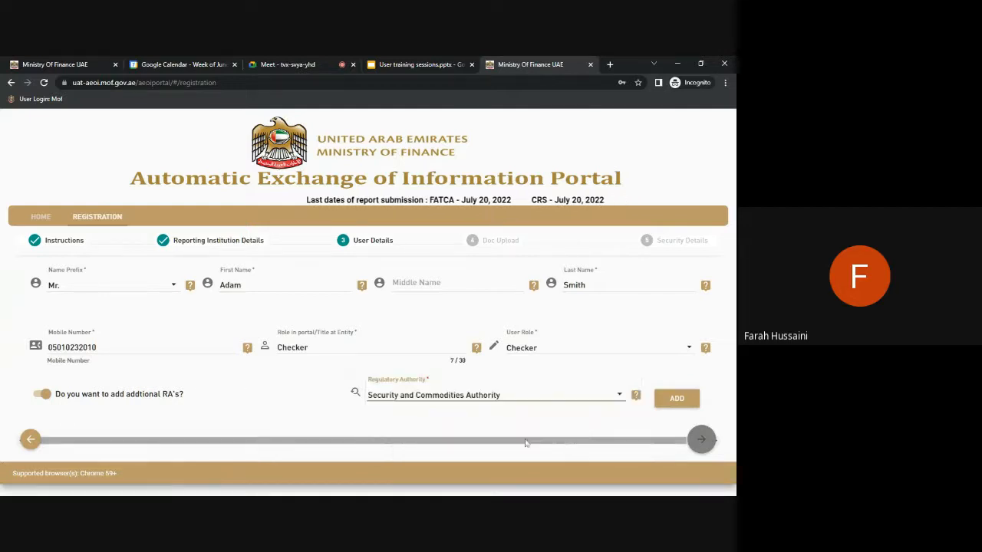
pyautogui.click(675, 398)
pyautogui.scroll(-1, 643, 403)
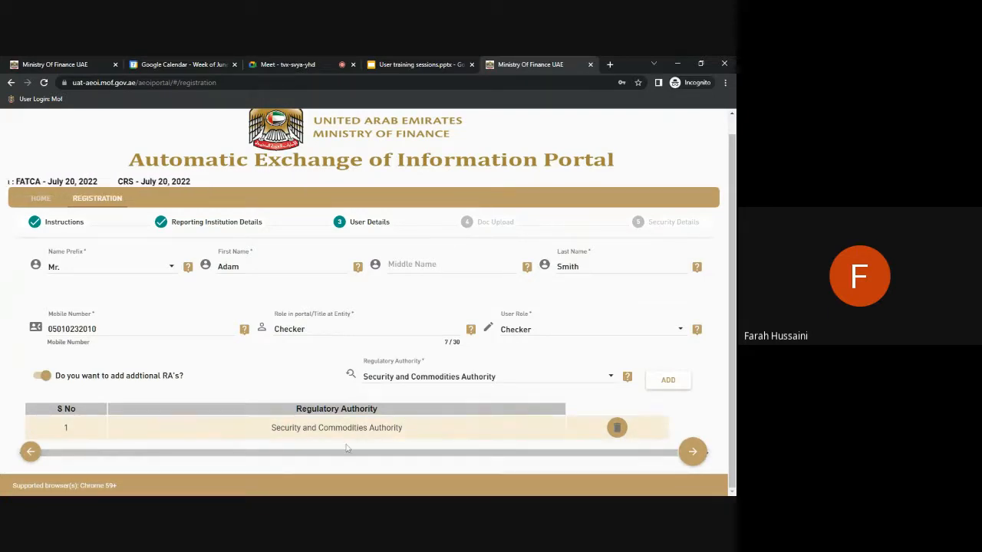
# Upload 'MoF_DPP_POU Hands-on Guide_20211021_v1.pdf' as the Trade License for PWC Test2 Pvt. Ltd.
pyautogui.click(692, 457)
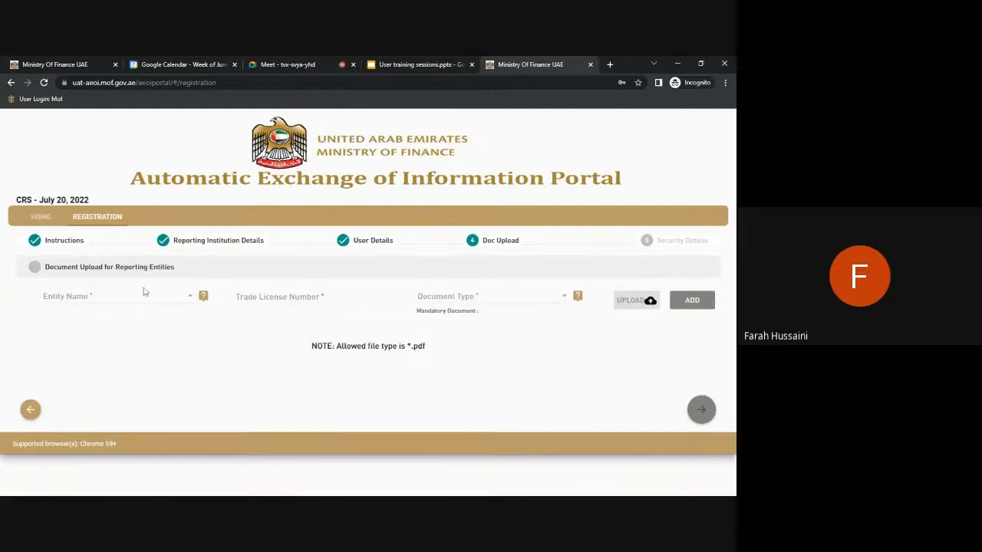
pyautogui.click(145, 291)
pyautogui.click(149, 306)
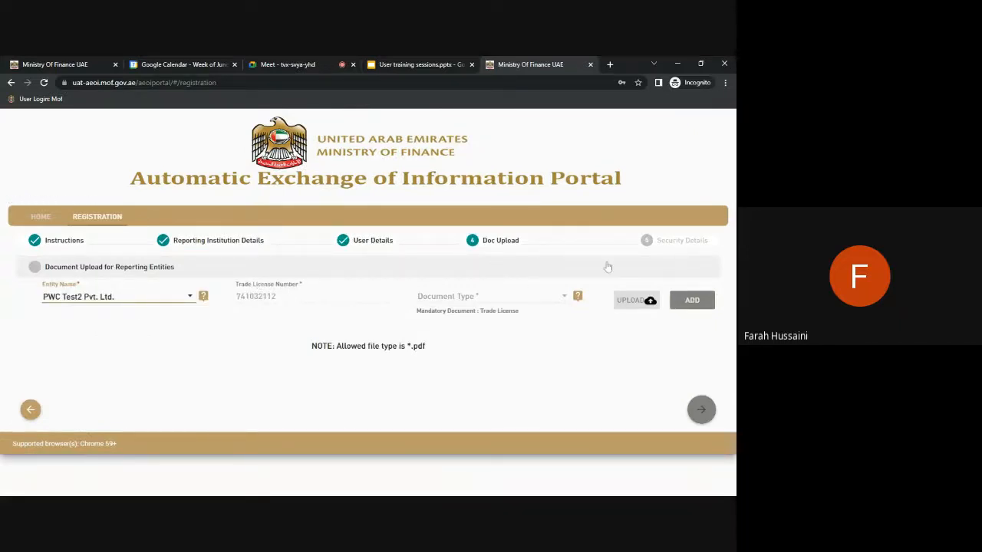
pyautogui.click(475, 295)
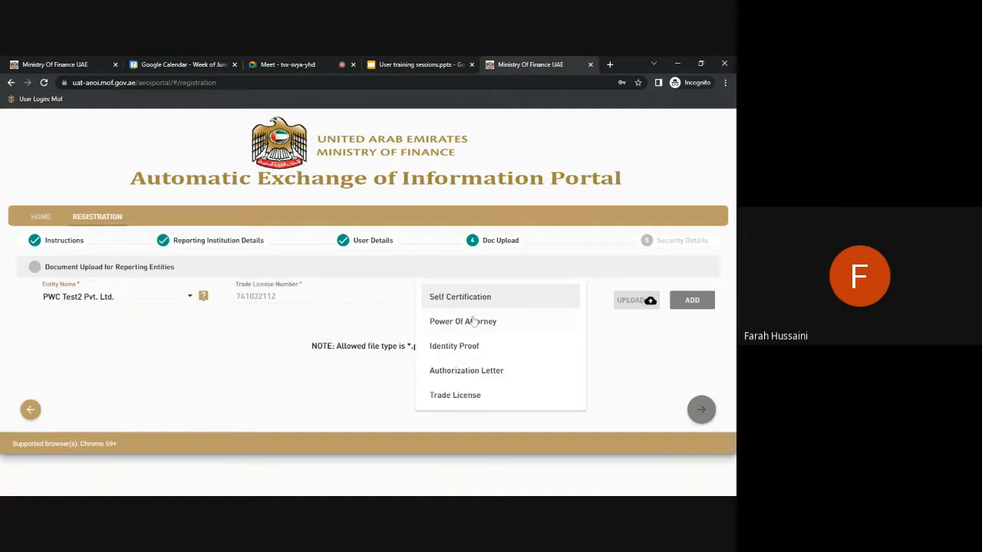
pyautogui.click(454, 396)
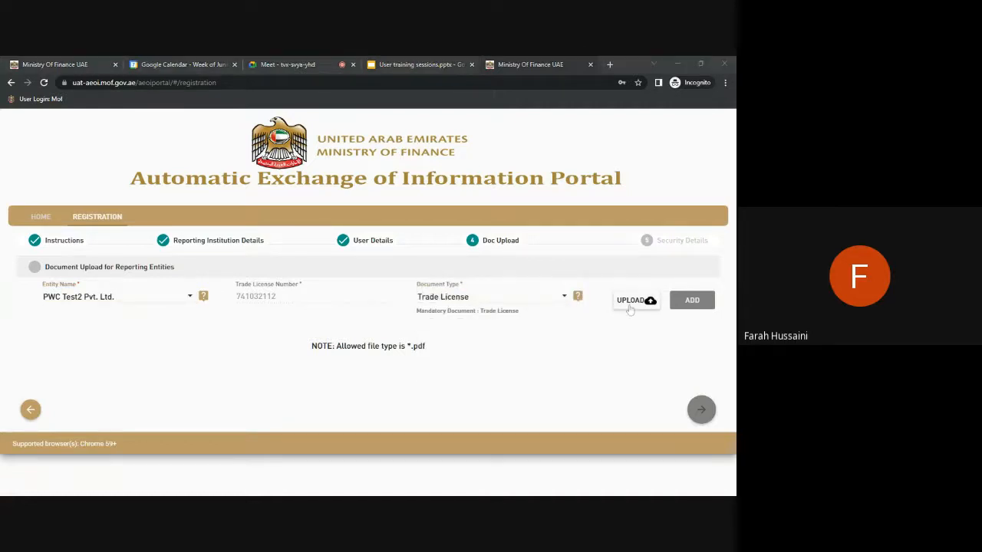
pyautogui.doubleClick(156, 190)
pyautogui.click(692, 301)
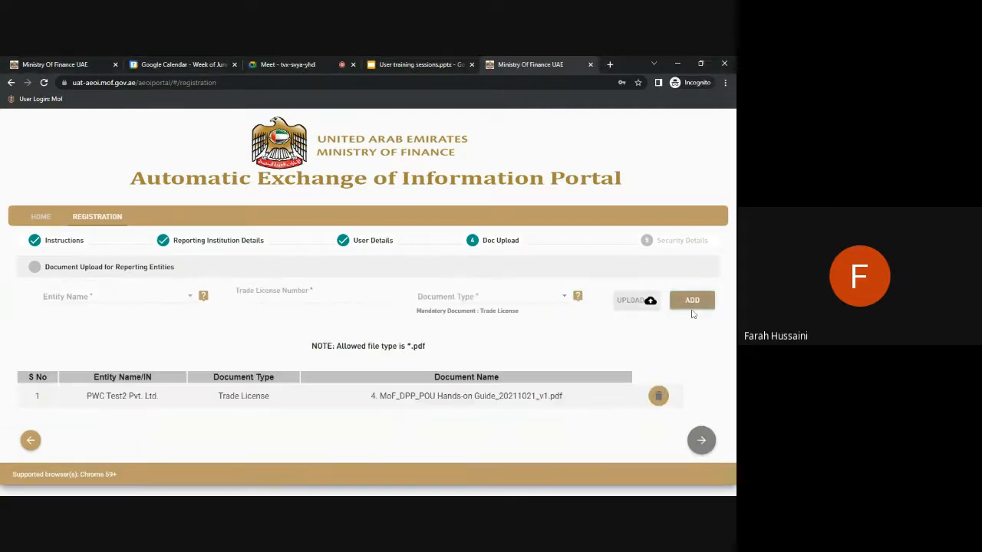
pyautogui.click(701, 442)
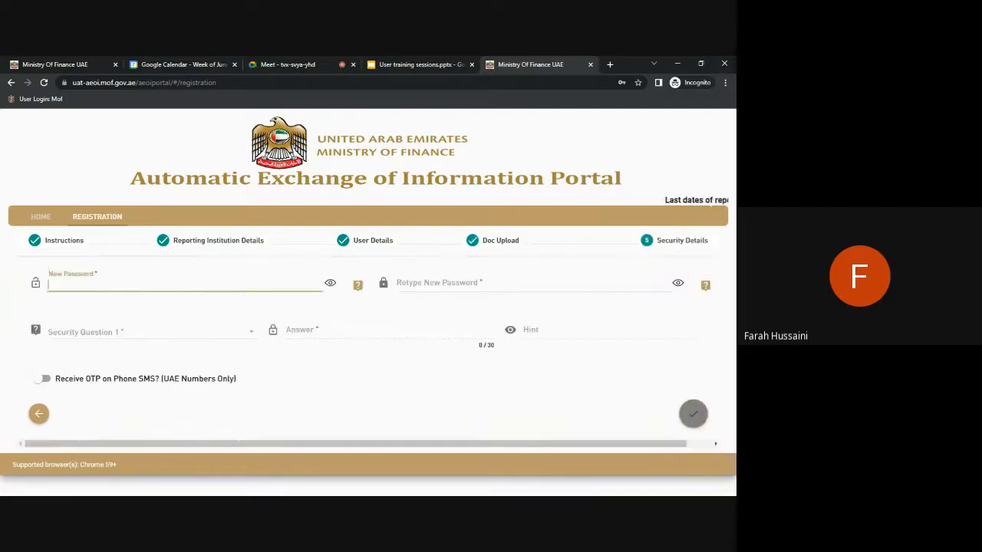
# Enter and confirm the new password, and answer the first-job company question with RFI.
pyautogui.write('•••••••••••')
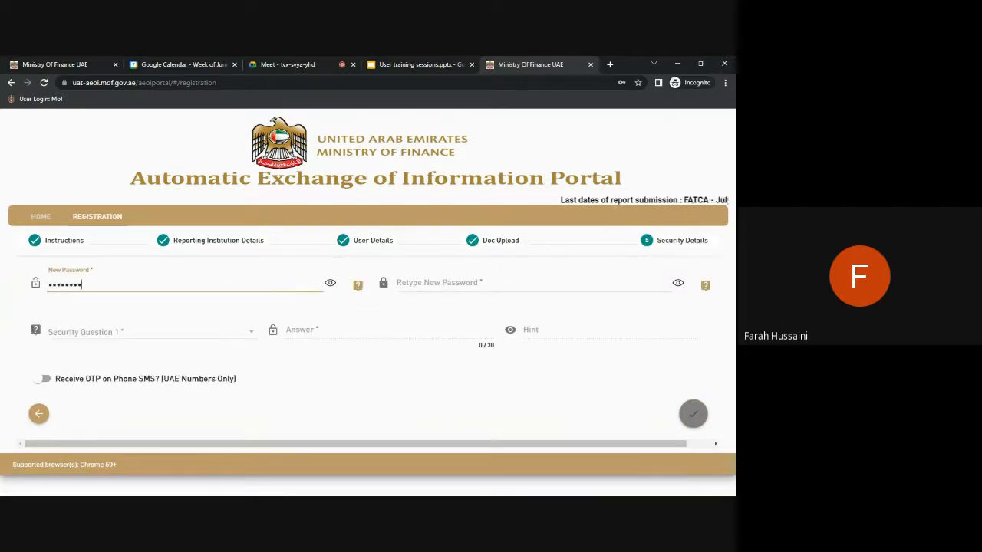
pyautogui.press('Tab')
pyautogui.write('•••••••••••')
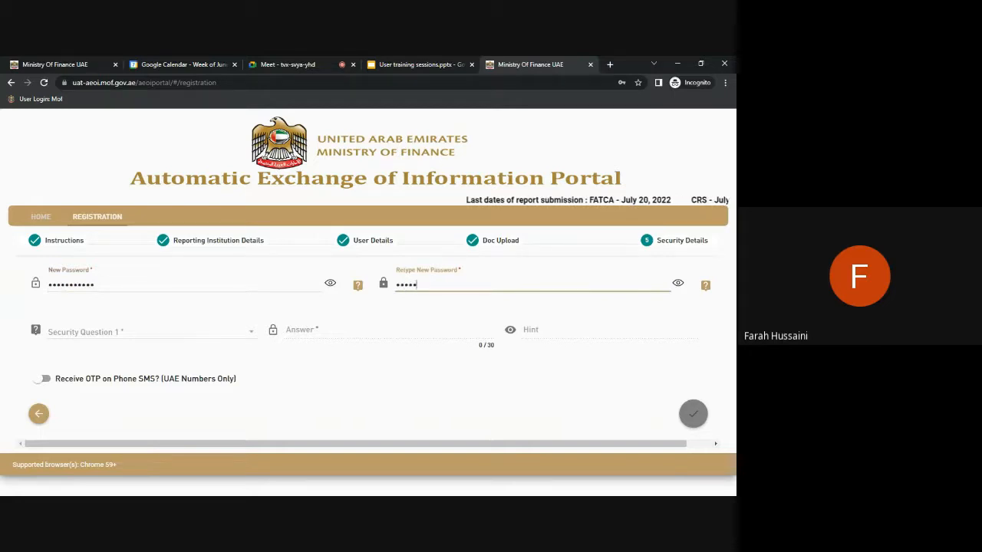
pyautogui.click(146, 331)
pyautogui.click(176, 423)
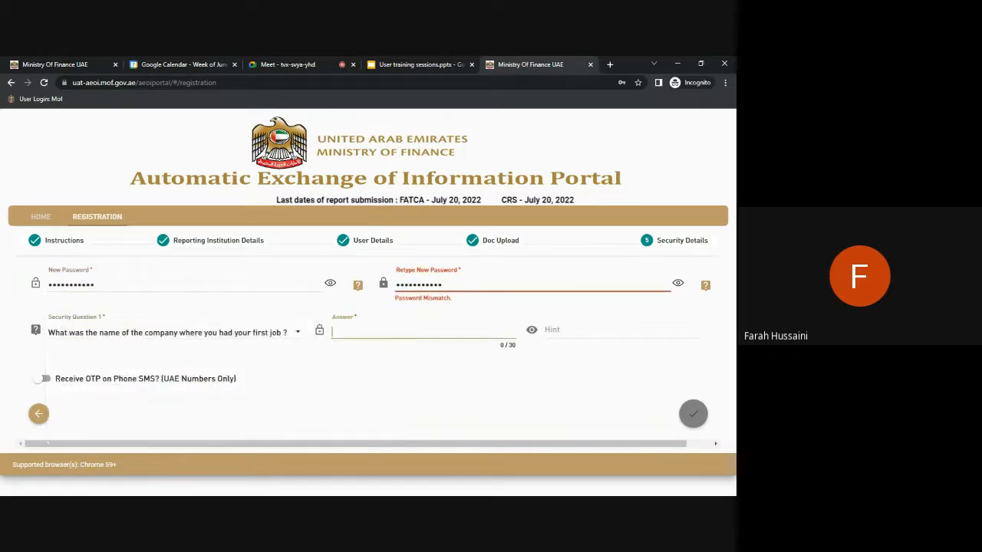
pyautogui.write('RFI')
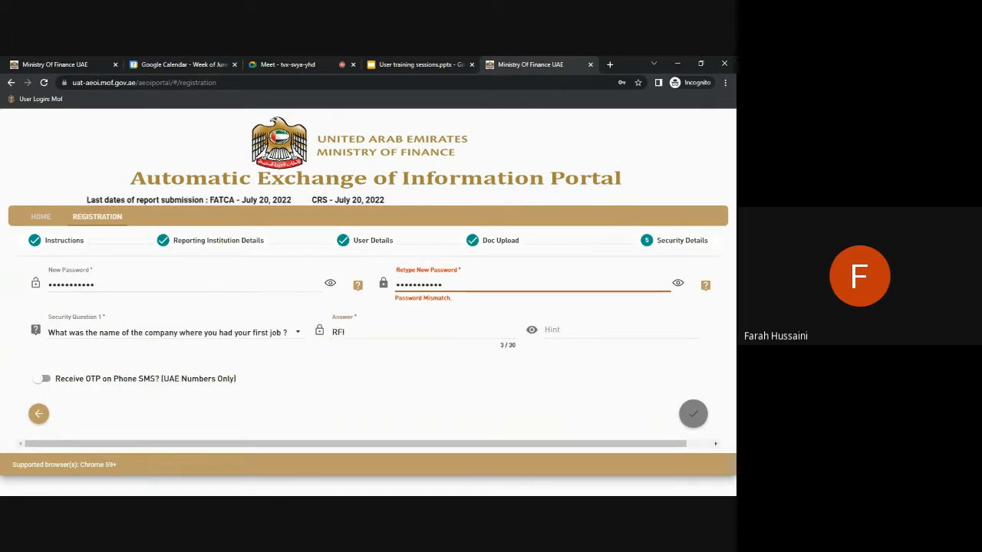
# Retype the confirmation password so it matches the new password.
pyautogui.moveTo(447, 284); pyautogui.dragTo(346, 279)
pyautogui.write('•••••••••••')
pyautogui.click(478, 421)
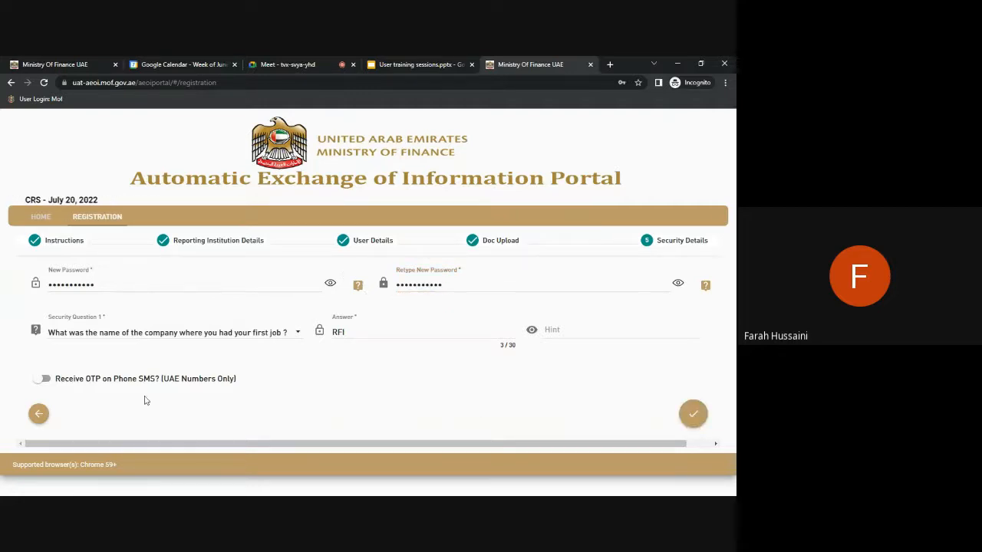
# Submit the registration and acknowledge the pending-admin-approval success message.
pyautogui.click(697, 415)
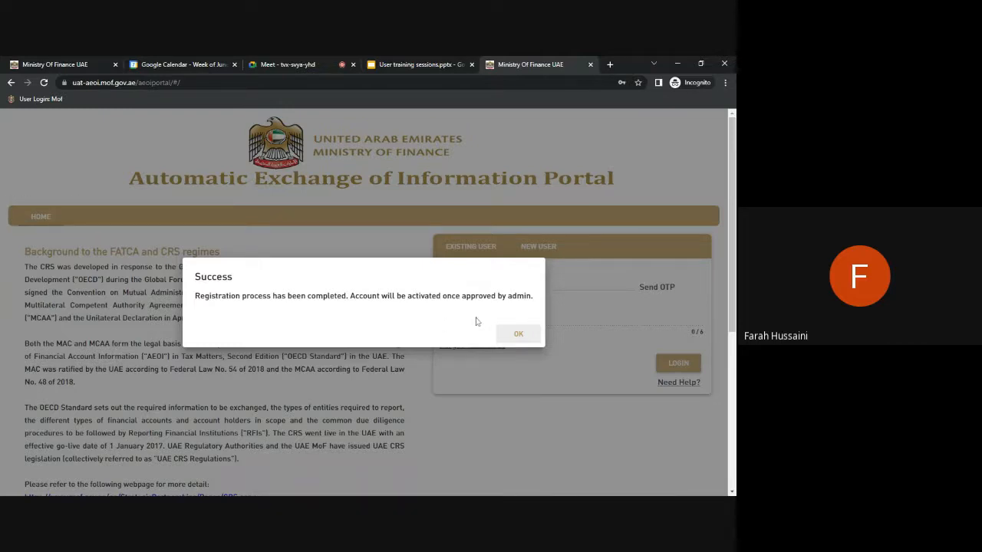
pyautogui.click(520, 335)
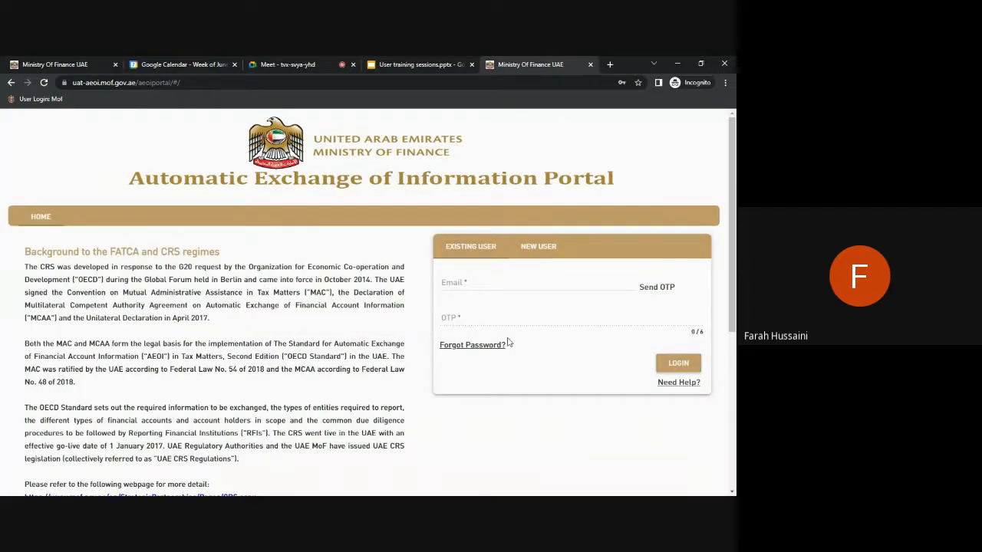